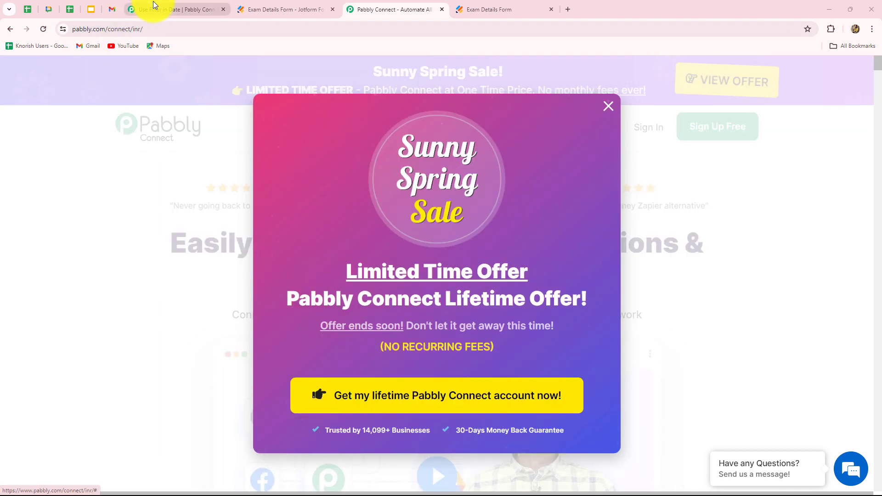
# Step: Switch to the Use Filter in Date workflow in Pabbly Connect and look over its trigger and actions
pyautogui.click(153, 1)
pyautogui.scroll(-1, 155, 281)
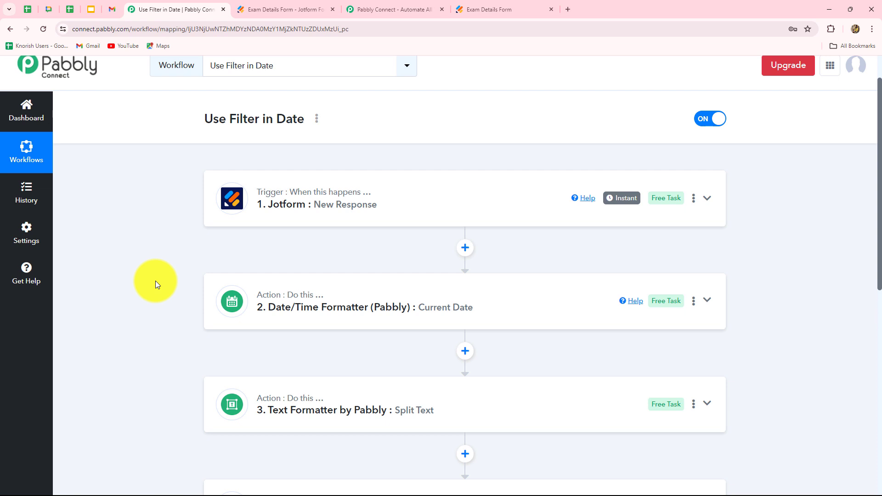
# Step: Look at the Exam Details Form's settings in Jotform, and review the fields of the published form down to Date of Examination
pyautogui.click(255, 13)
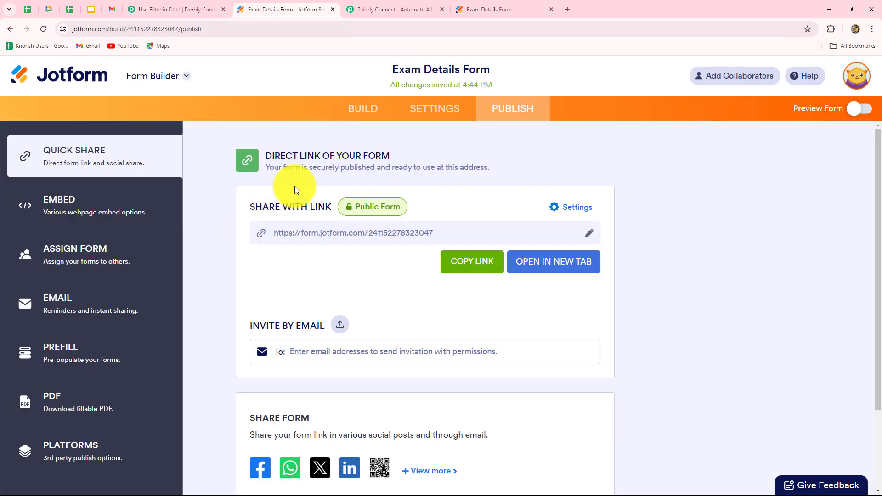
pyautogui.click(430, 106)
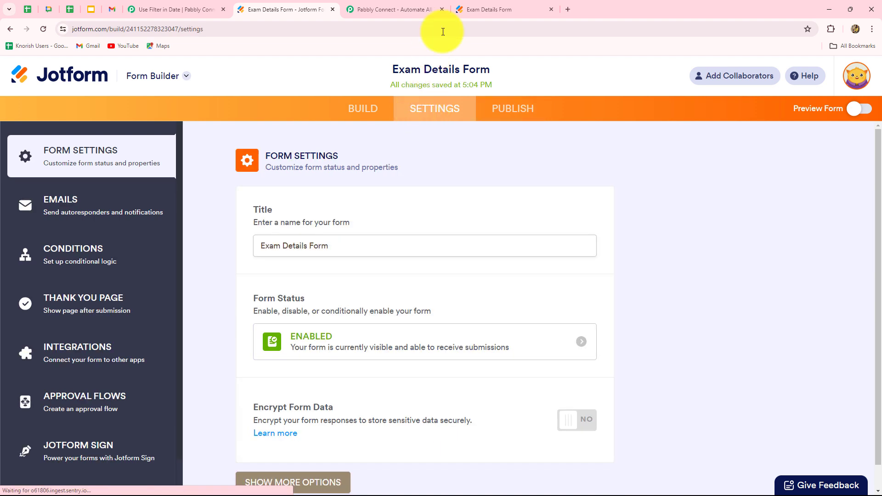
pyautogui.click(478, 9)
pyautogui.scroll(3, 487, 385)
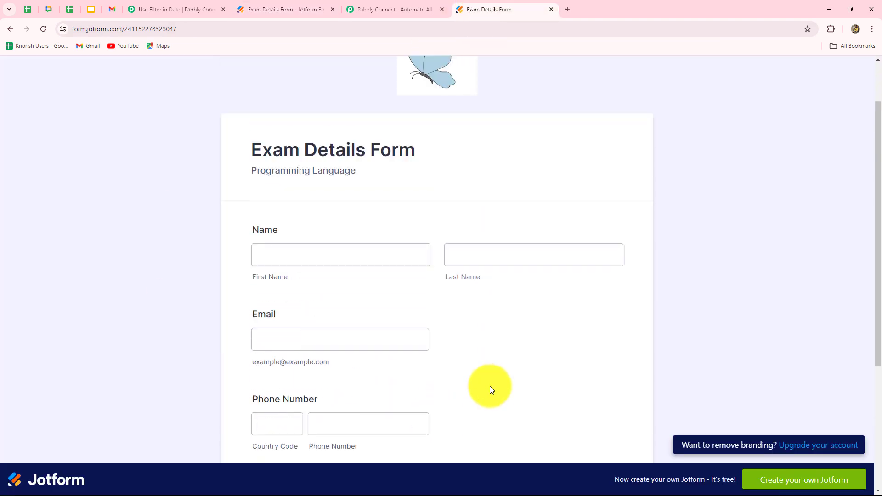
pyautogui.scroll(-3, 545, 373)
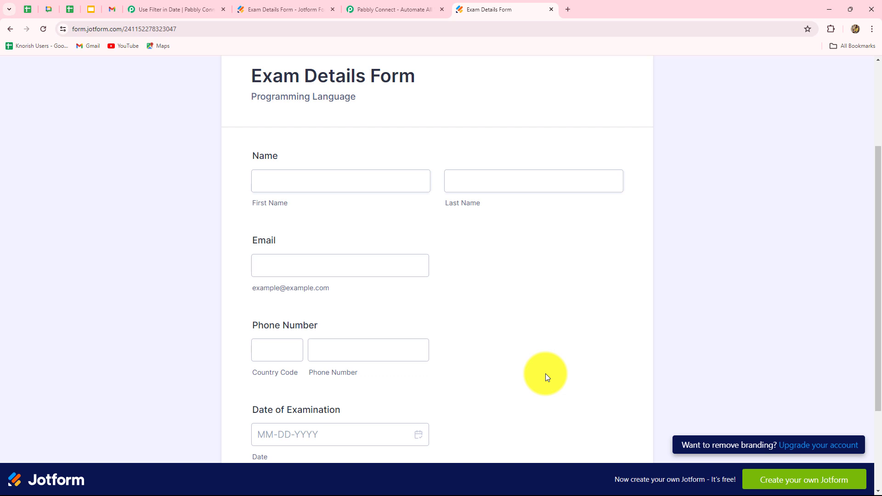
pyautogui.scroll(-2, 545, 373)
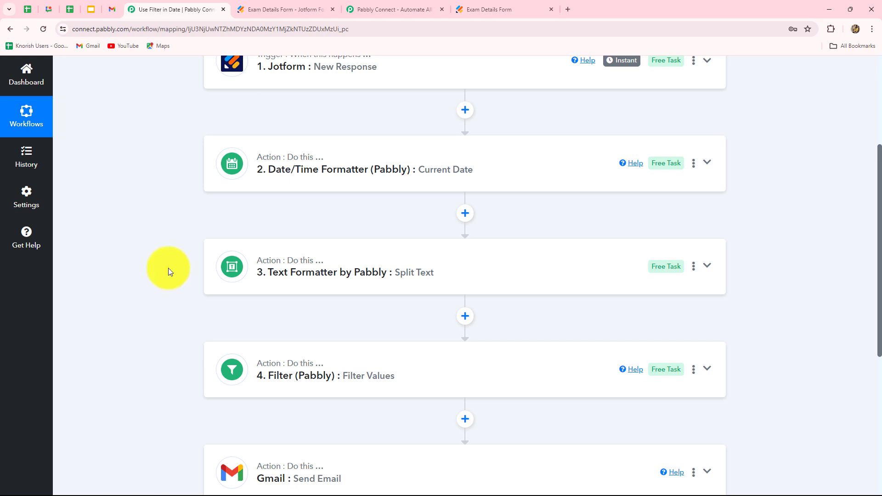
# Step: Examine the Jotform trigger's received response, highlighting the day, month and year values of the RawRequest Q6 DateOf fields
pyautogui.scroll(-1, 168, 269)
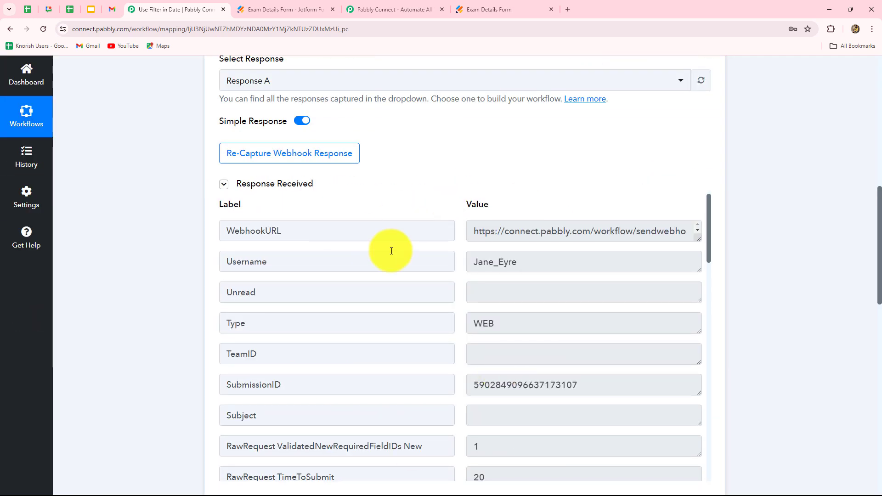
pyautogui.scroll(-2, 549, 259)
pyautogui.scroll(-6, 548, 259)
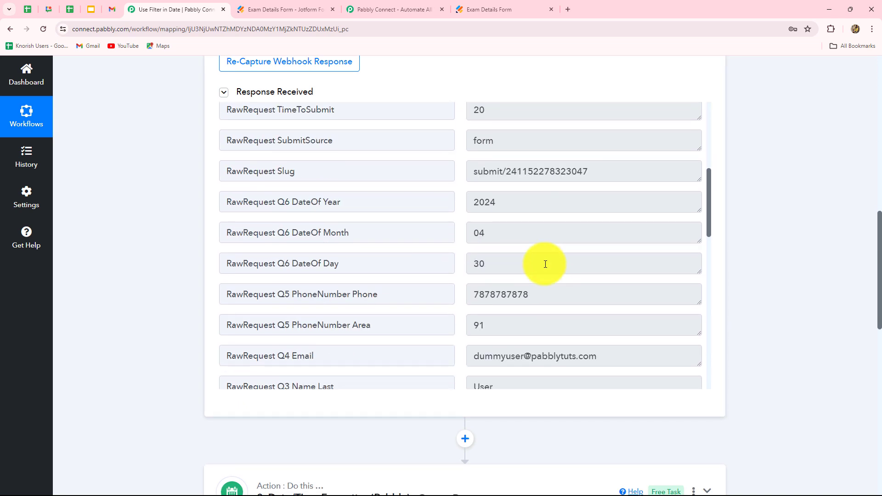
pyautogui.scroll(-2, 545, 264)
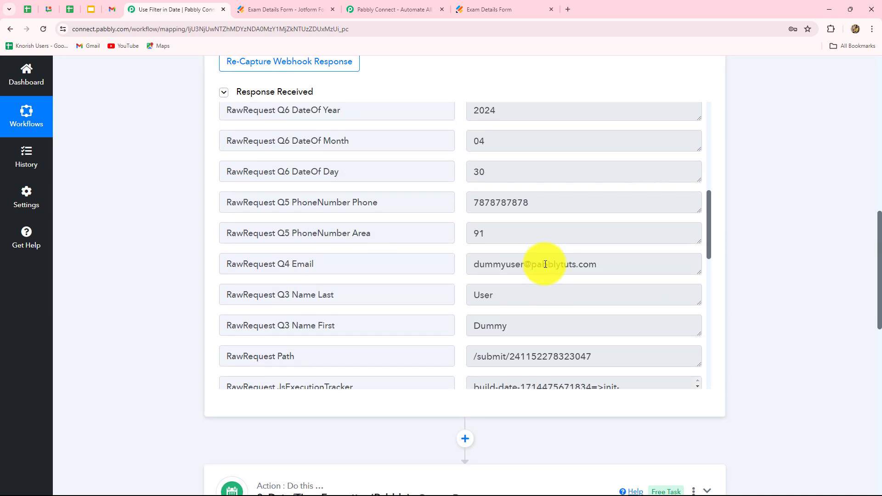
pyautogui.scroll(3, 545, 264)
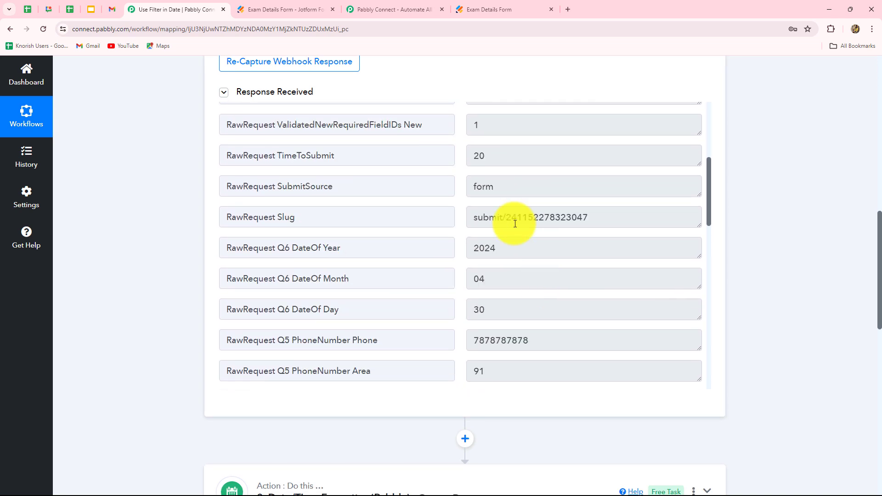
pyautogui.scroll(-1, 524, 298)
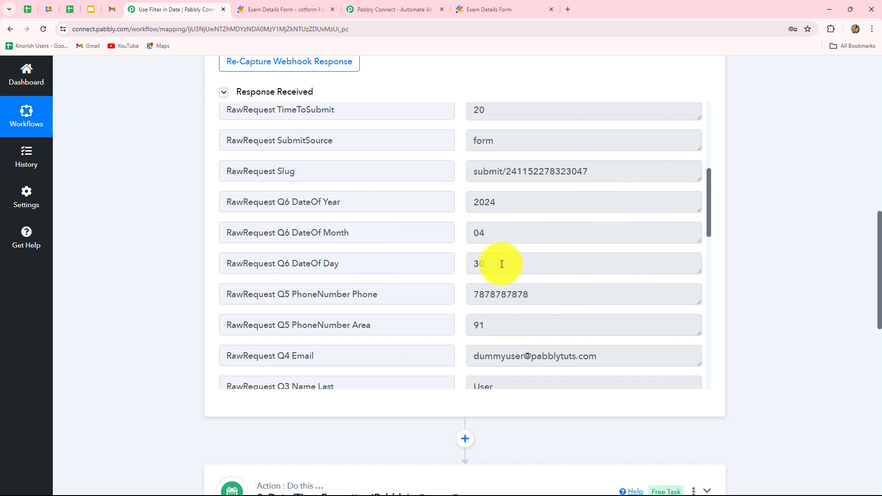
pyautogui.moveTo(503, 263); pyautogui.dragTo(451, 268)
pyautogui.moveTo(488, 234); pyautogui.dragTo(508, 213)
pyautogui.scroll(1, 459, 133)
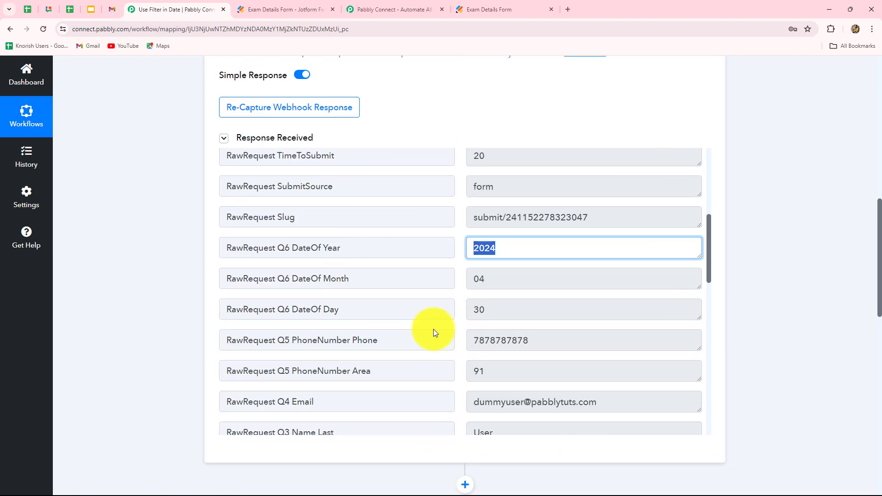
# Step: Open the Date/Time Formatter action in the workflow and review its Current Date event and Basic Format setting
pyautogui.scroll(-6, 803, 335)
pyautogui.scroll(-3, 804, 335)
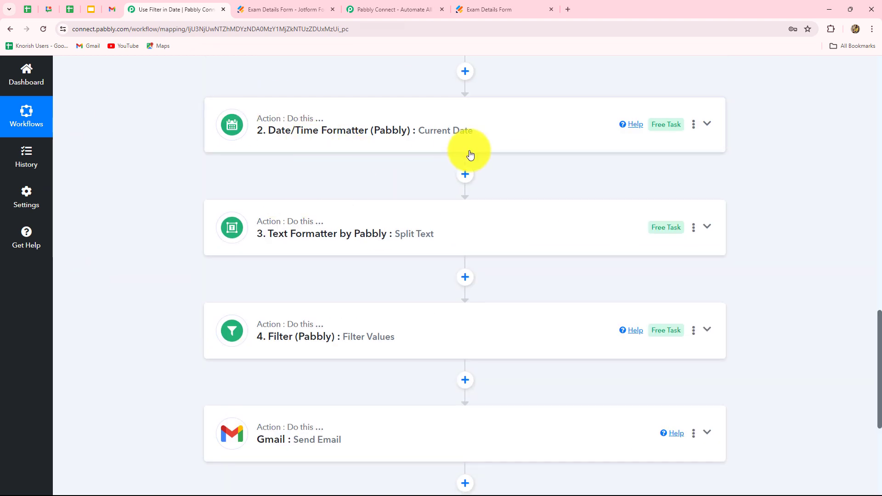
pyautogui.click(360, 147)
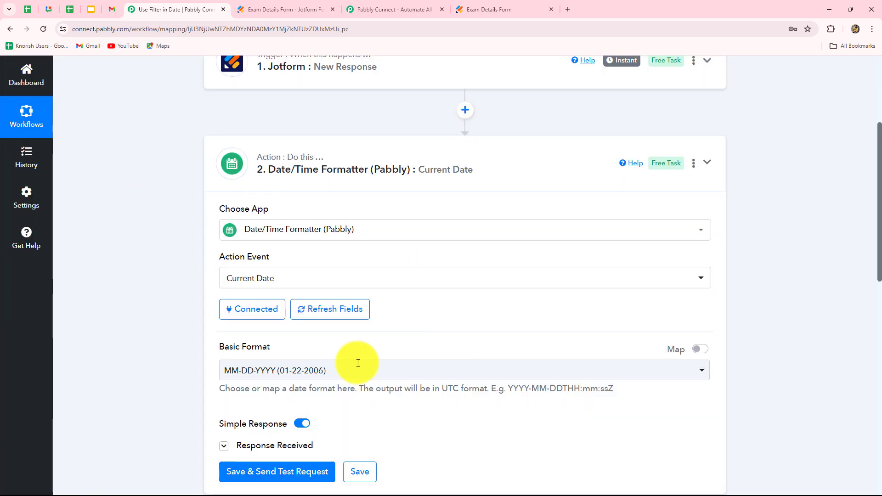
pyautogui.scroll(3, 394, 171)
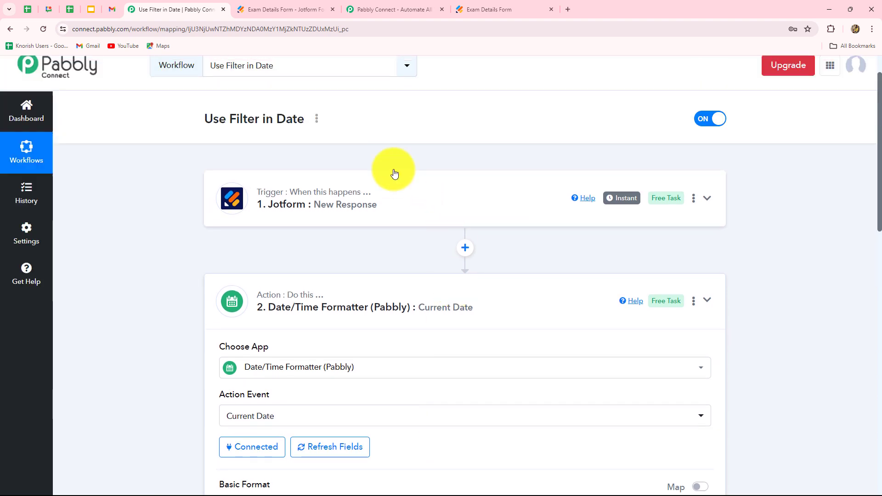
pyautogui.scroll(-8, 387, 367)
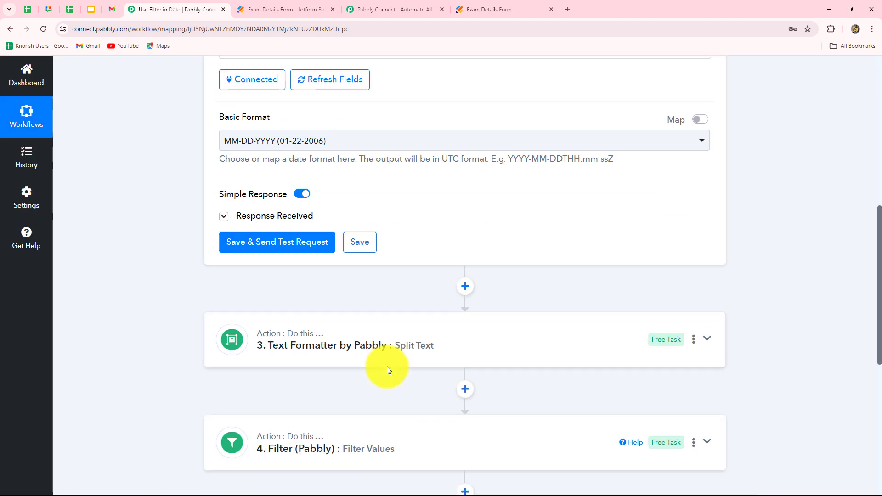
# Step: Open the Text Formatter's Split Text action and review its separator, segment index and received split results
pyautogui.scroll(-3, 387, 367)
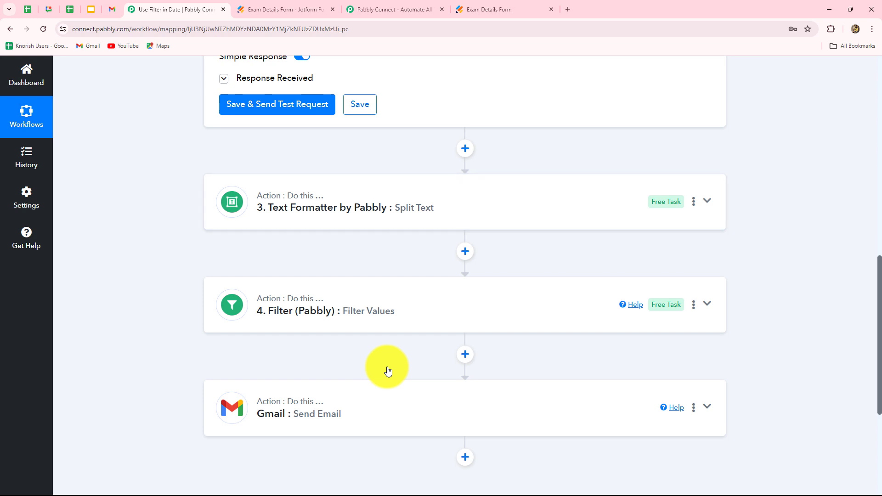
pyautogui.scroll(1, 377, 370)
pyautogui.click(595, 281)
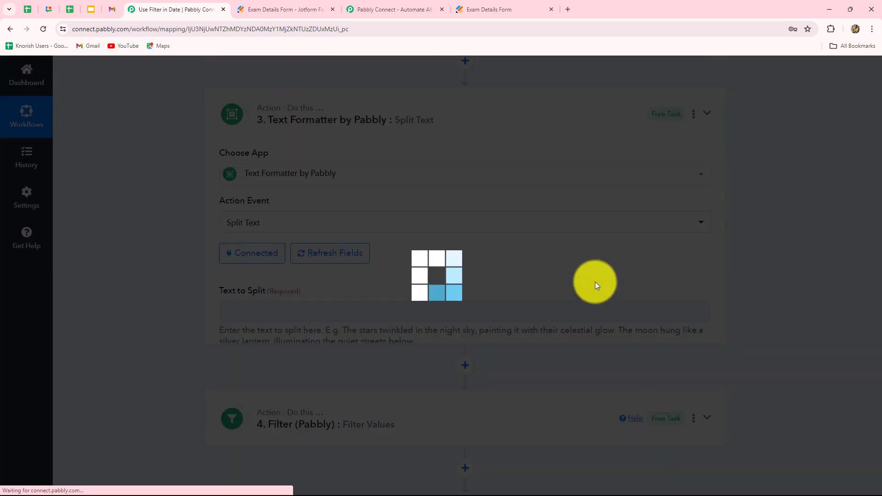
pyautogui.scroll(4, 595, 282)
pyautogui.scroll(1, 501, 340)
pyautogui.scroll(-4, 495, 346)
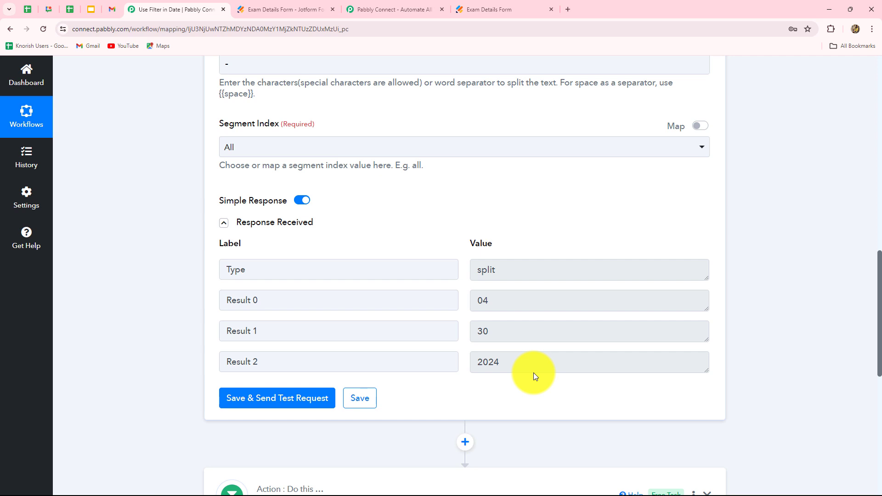
# Step: Open the Filter action and review the label and mapped value choices of its day, month and year conditions
pyautogui.scroll(-4, 482, 332)
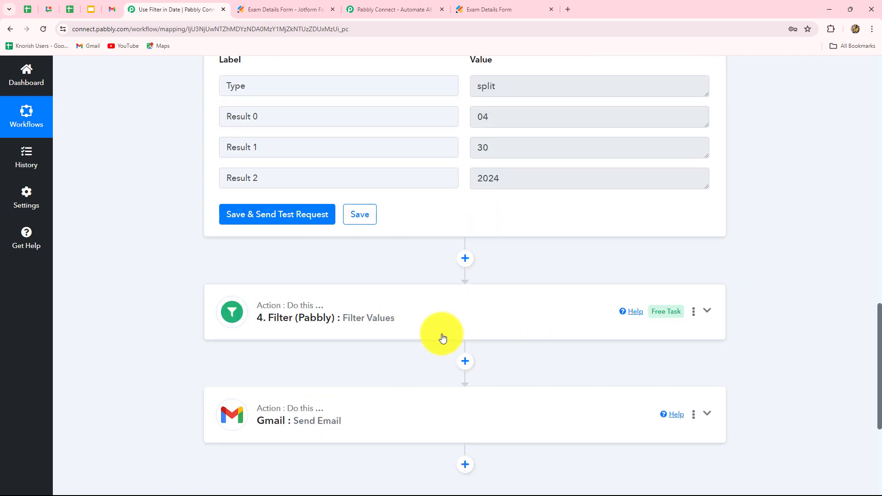
pyautogui.scroll(1, 438, 351)
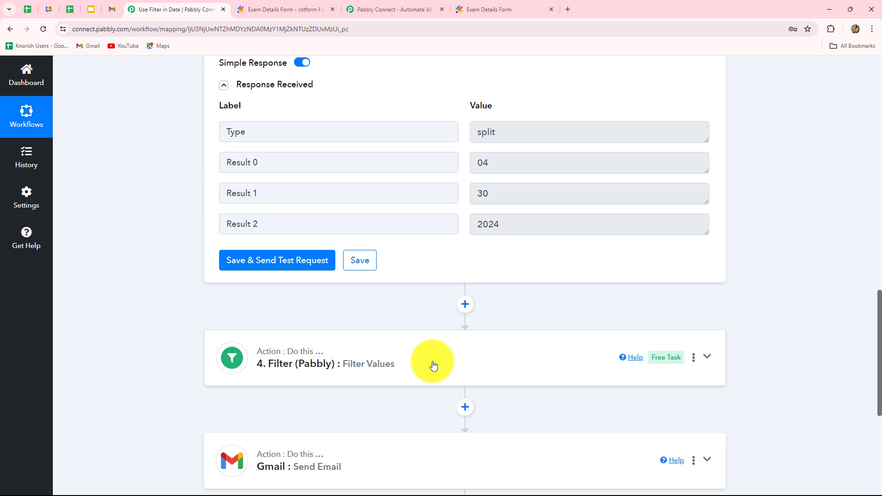
pyautogui.scroll(-3, 434, 365)
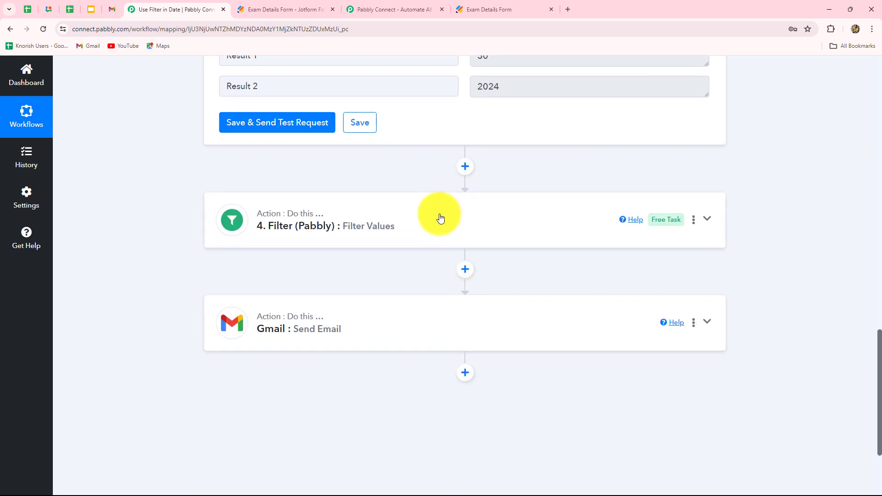
pyautogui.click(438, 220)
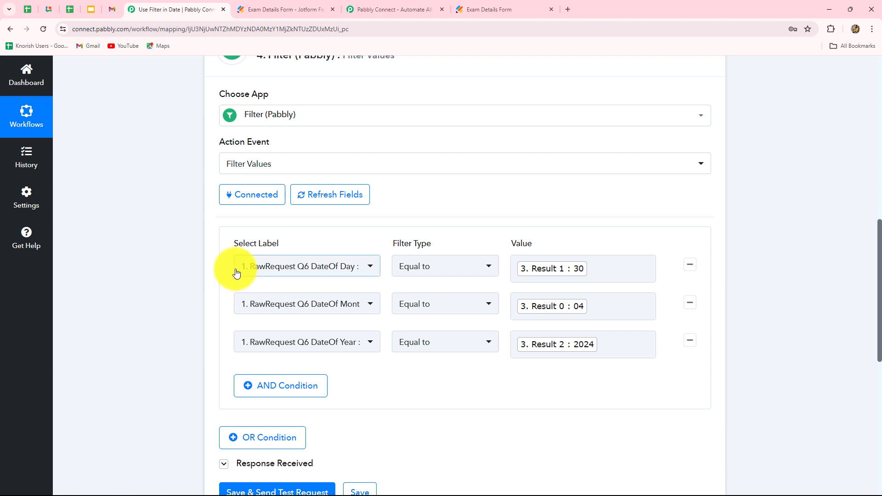
pyautogui.click(306, 271)
pyautogui.scroll(-10, 365, 440)
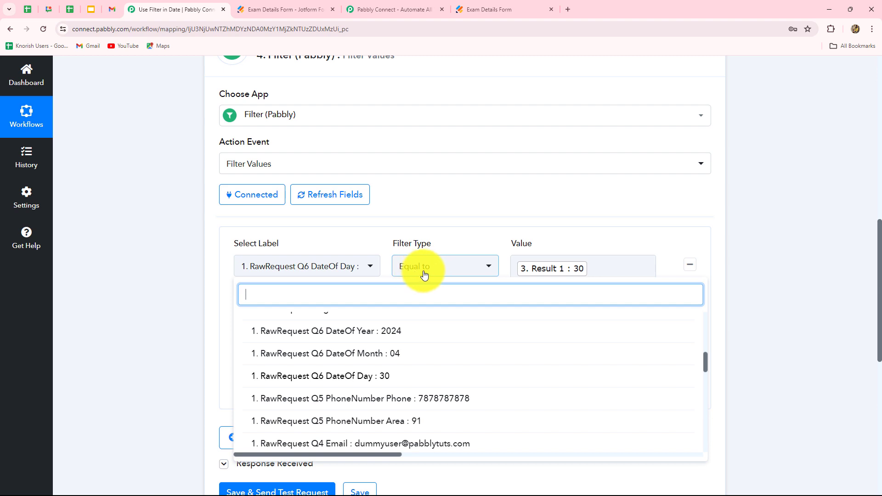
pyautogui.click(593, 272)
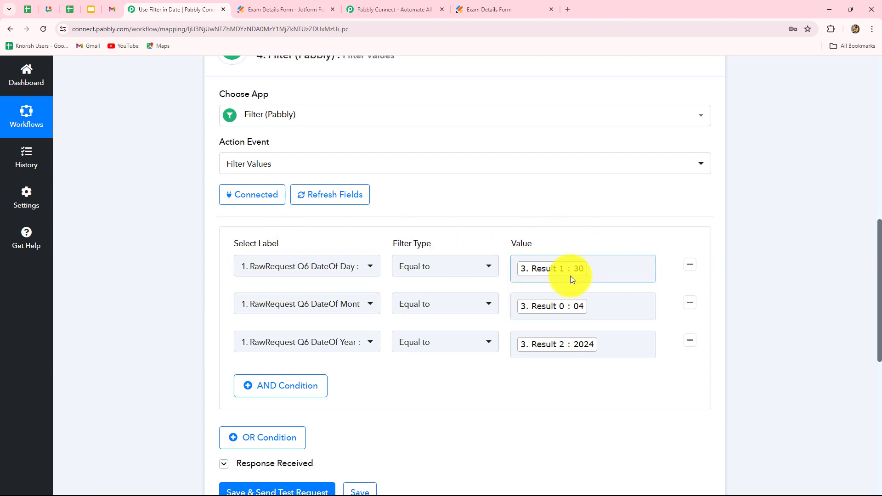
pyautogui.click(595, 279)
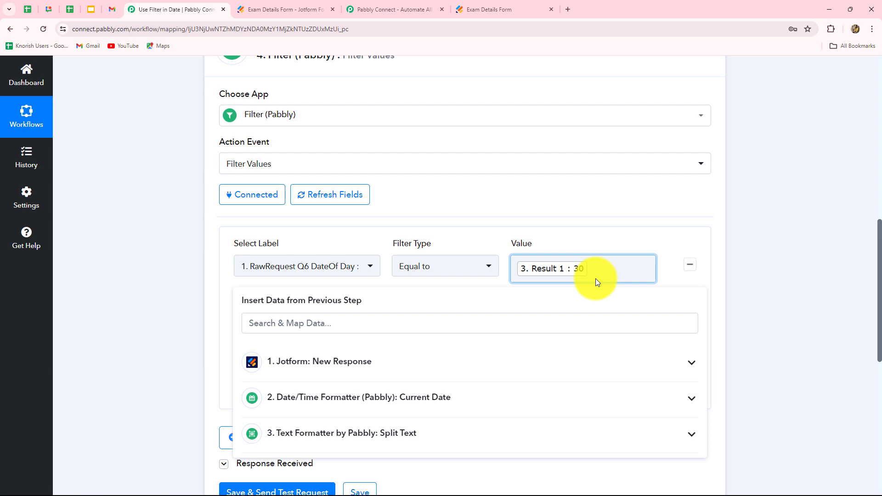
pyautogui.click(595, 278)
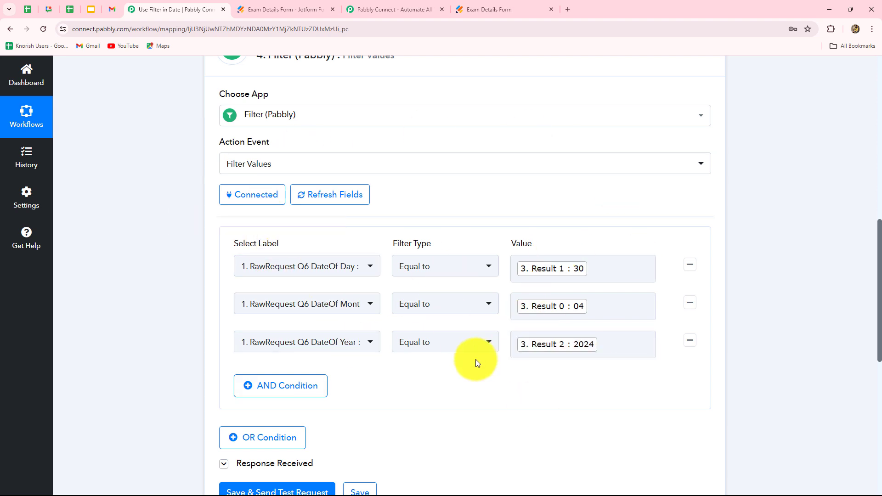
# Step: Expand the Filter action's received response, highlight its Message value and compare it with the date conditions
pyautogui.scroll(-4, 487, 366)
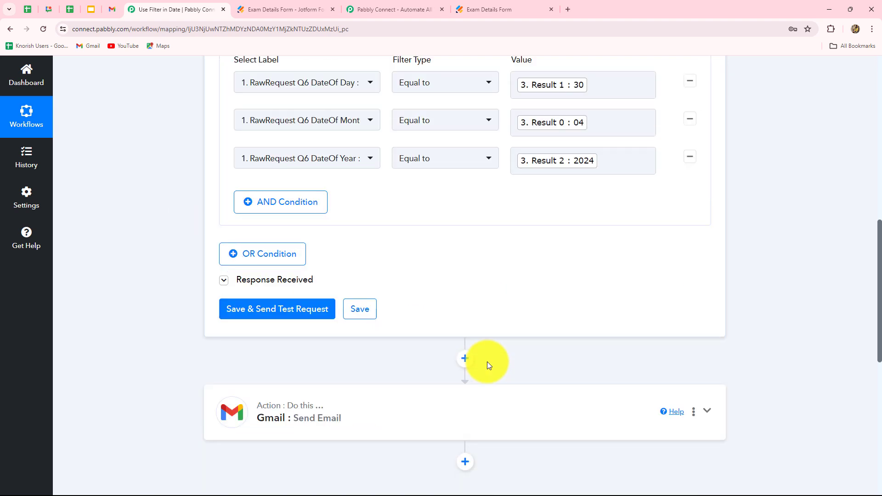
pyautogui.click(256, 284)
pyautogui.tripleClick(520, 369)
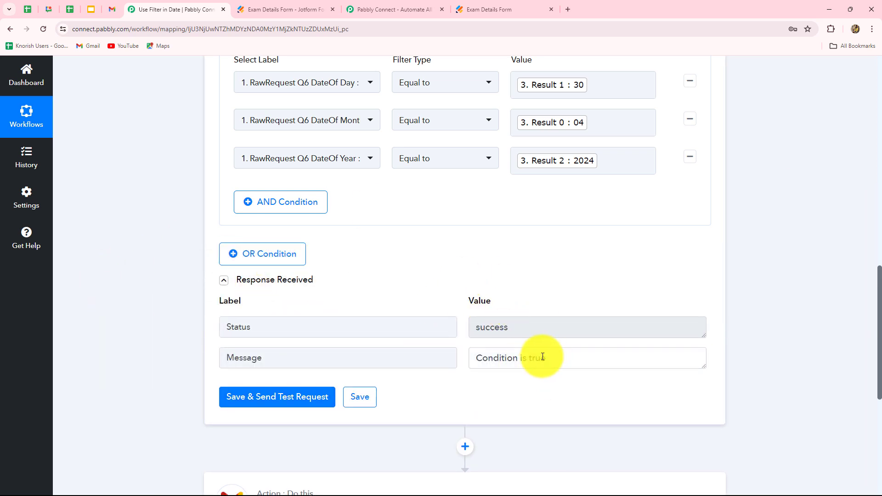
pyautogui.scroll(2, 547, 282)
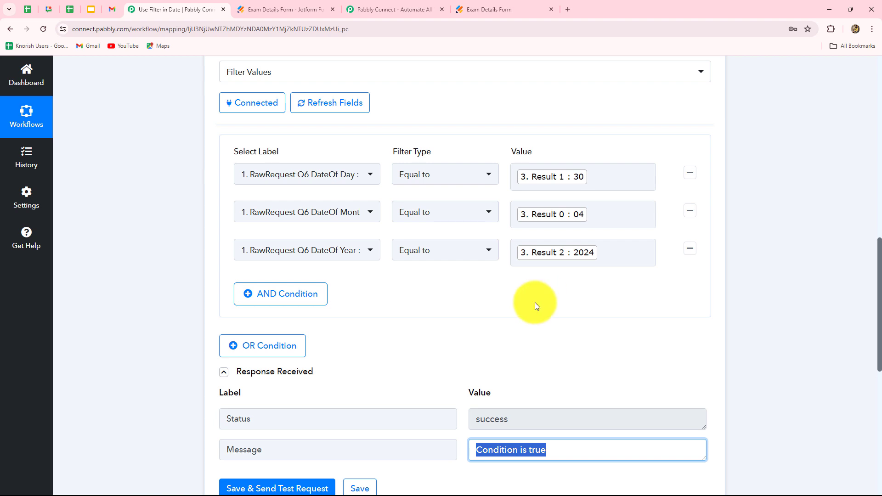
# Step: Review the whole workflow from the Jotform trigger through the date formatting, text splitting and filter to the Gmail action
pyautogui.scroll(-5, 522, 183)
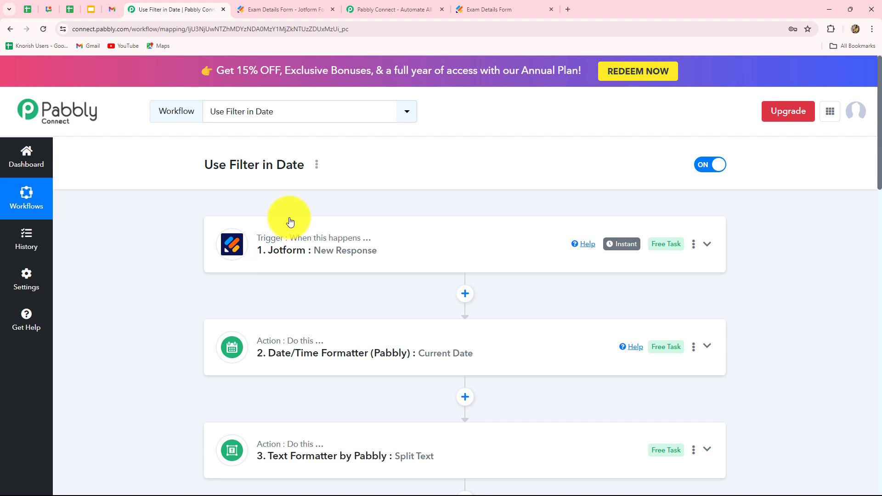
pyautogui.scroll(-10, 295, 221)
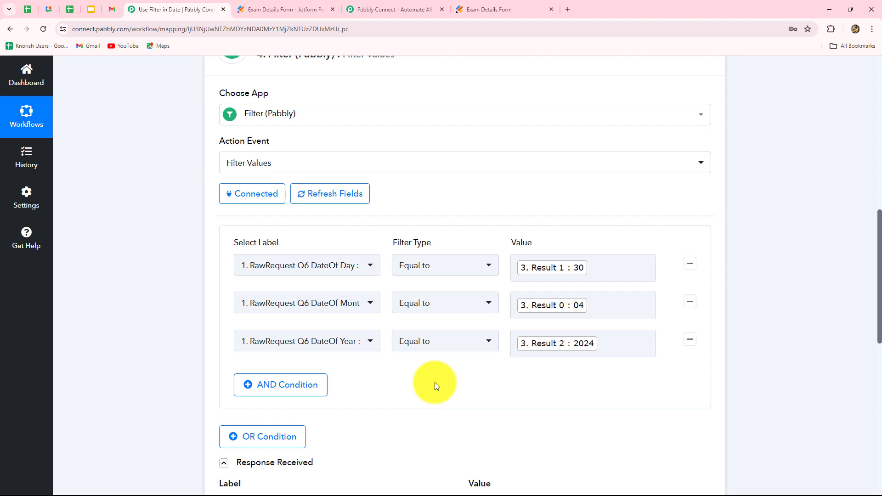
pyautogui.scroll(6, 860, 289)
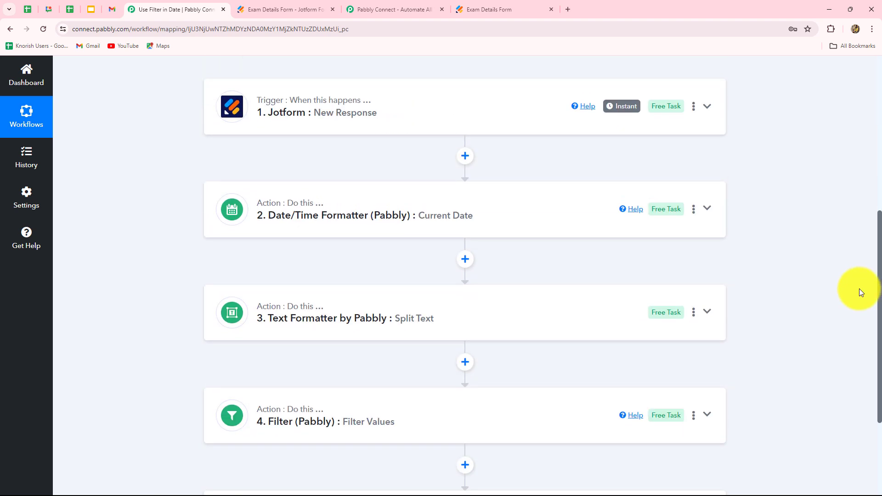
pyautogui.scroll(-3, 859, 289)
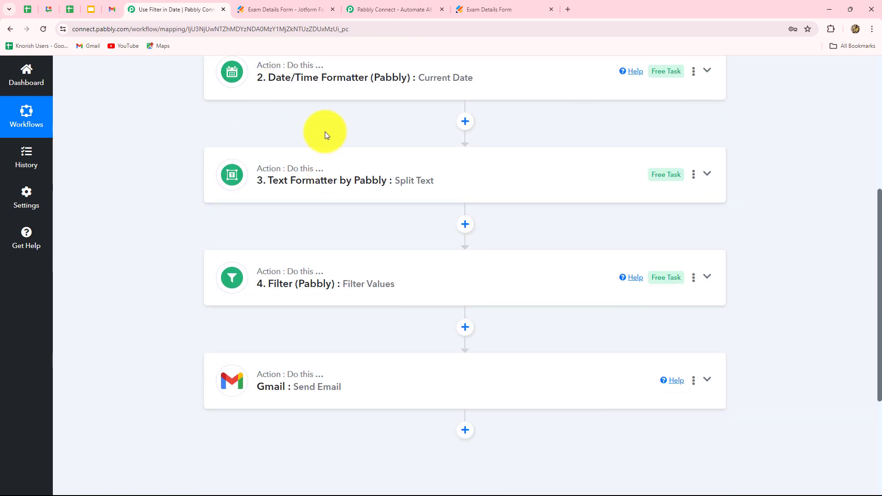
pyautogui.scroll(4, 310, 211)
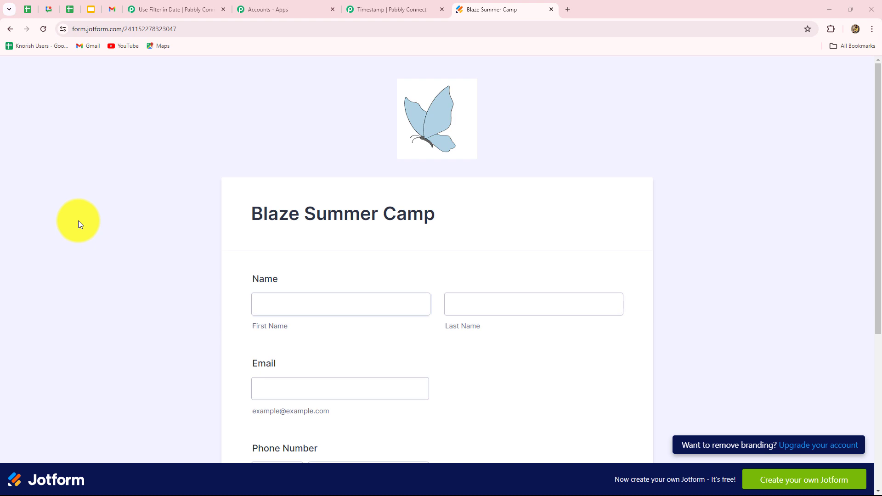
# Step: Review the fields of the Blaze Summer Camp form from the name down to the date of birth
pyautogui.scroll(-2, 78, 221)
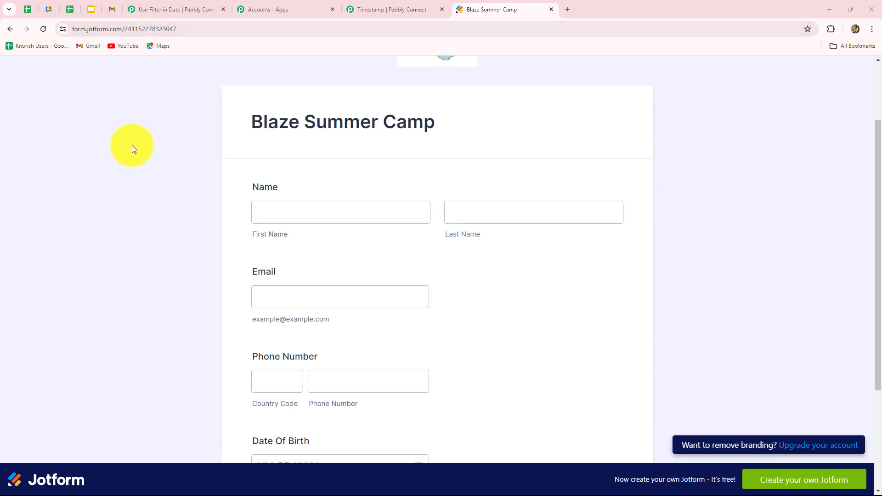
pyautogui.scroll(1, 529, 323)
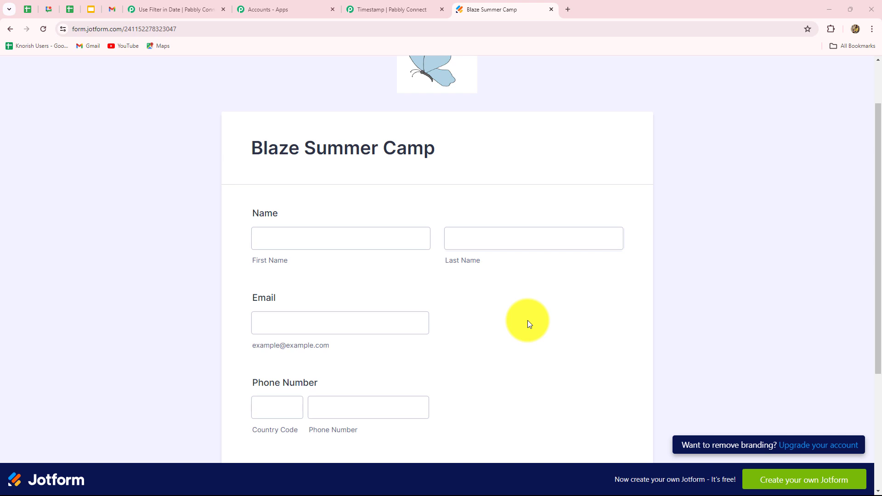
pyautogui.scroll(-3, 531, 325)
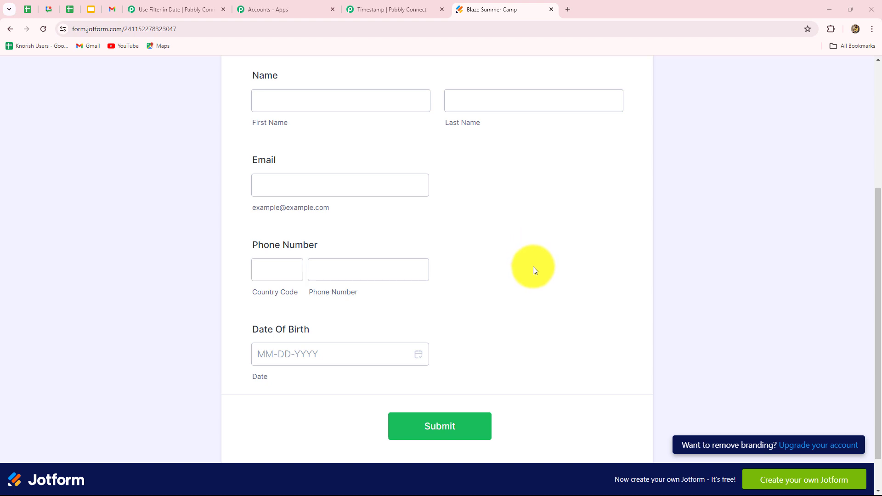
# Step: Switch to the Timestamp workflow and review its sequence from the Jotform trigger through the date formatters and filter to the Gmail action
pyautogui.click(361, 9)
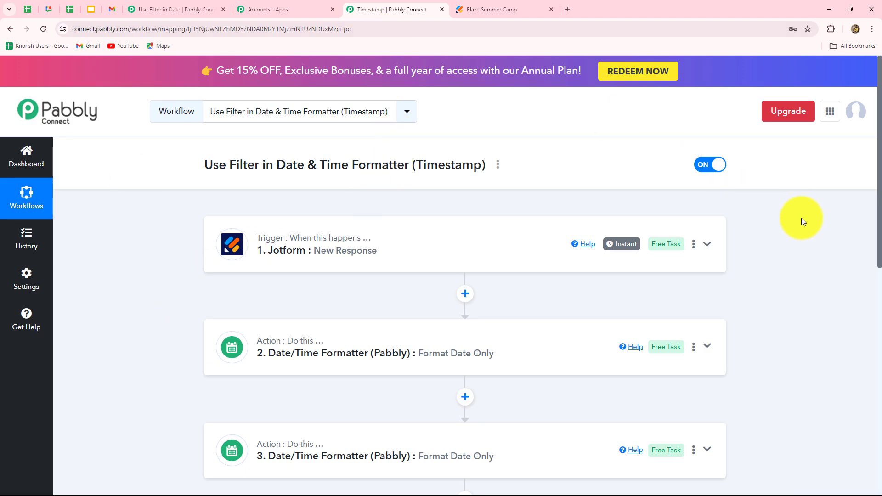
pyautogui.scroll(-3, 817, 330)
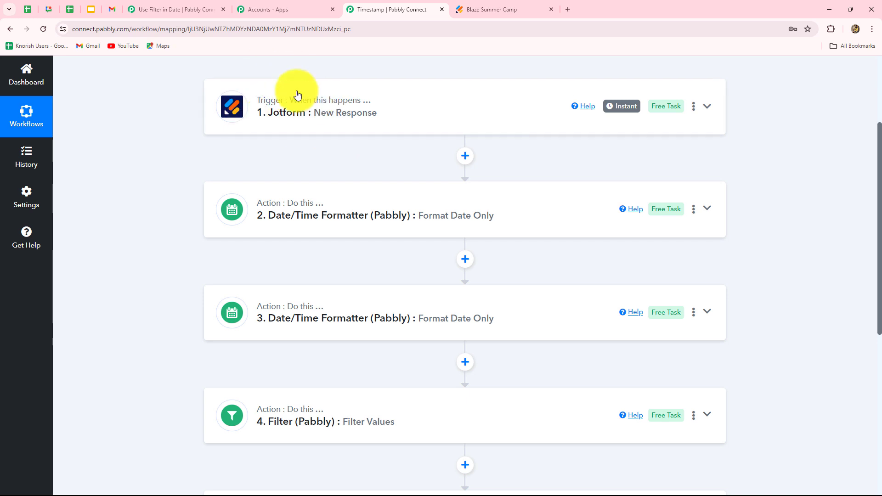
pyautogui.scroll(-5, 272, 442)
pyautogui.scroll(4, 262, 389)
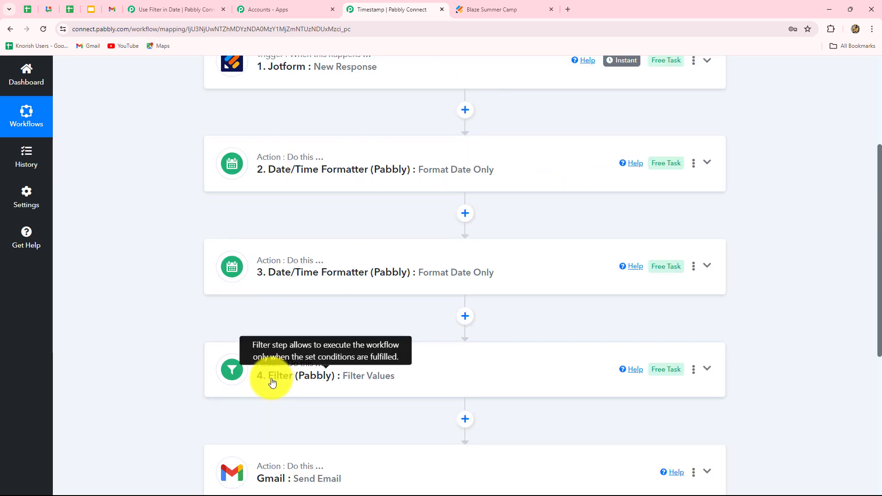
pyautogui.scroll(4, 567, 212)
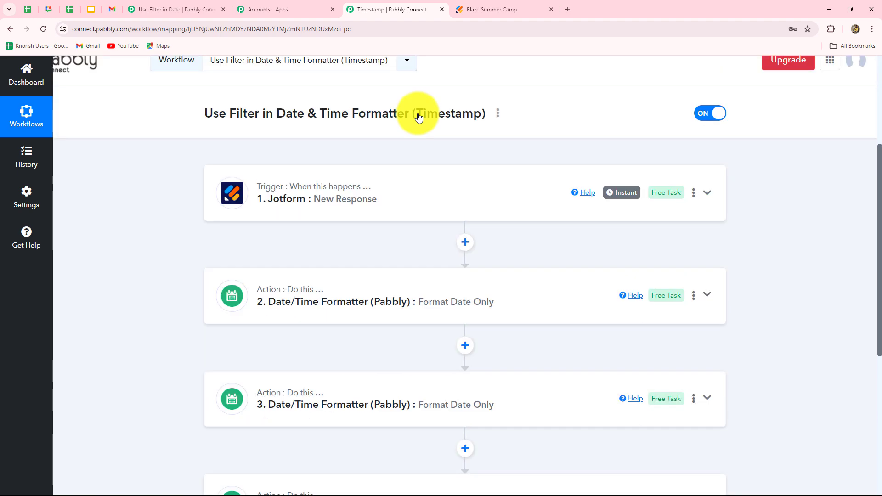
# Step: Open the Jotform New Response trigger and look through the values of its received response
pyautogui.click(241, 248)
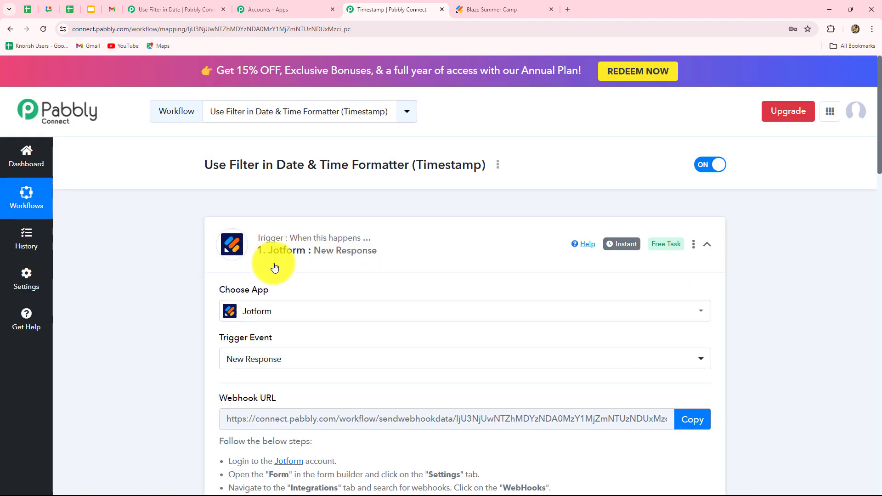
pyautogui.scroll(-2, 311, 279)
pyautogui.scroll(-5, 311, 274)
pyautogui.scroll(4, 565, 319)
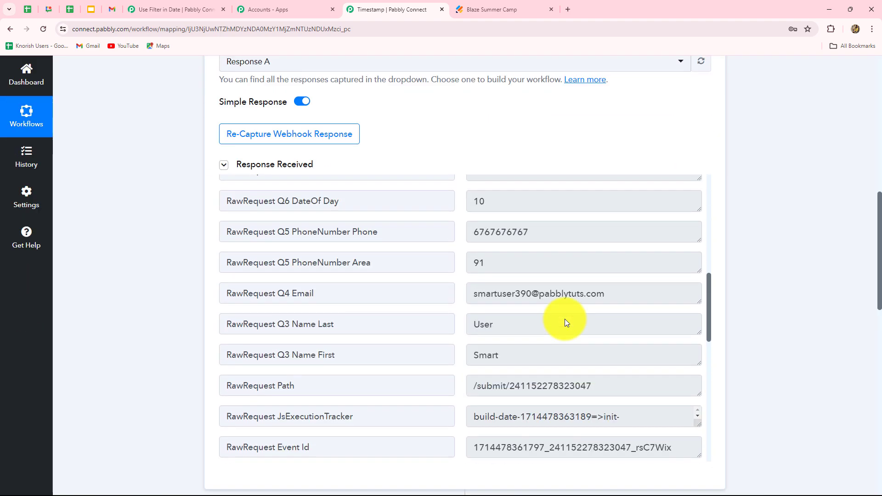
pyautogui.scroll(-8, 566, 323)
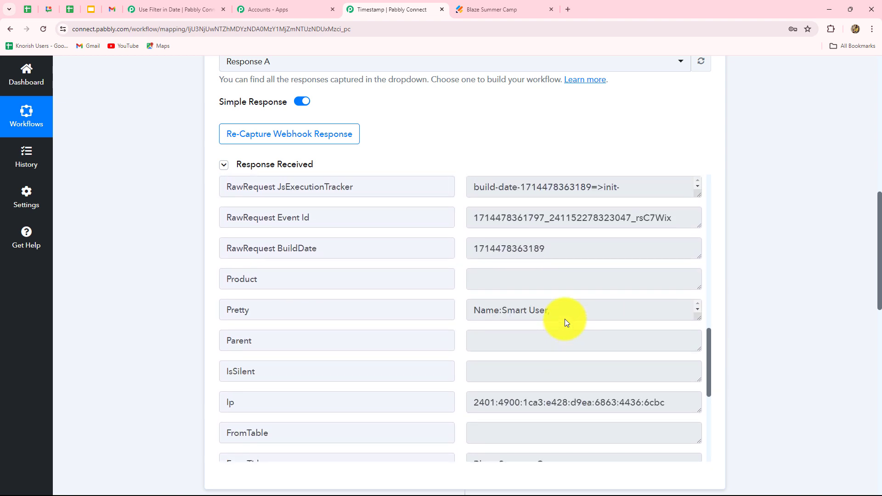
pyautogui.scroll(7, 566, 323)
pyautogui.scroll(3, 565, 319)
pyautogui.scroll(-3, 604, 321)
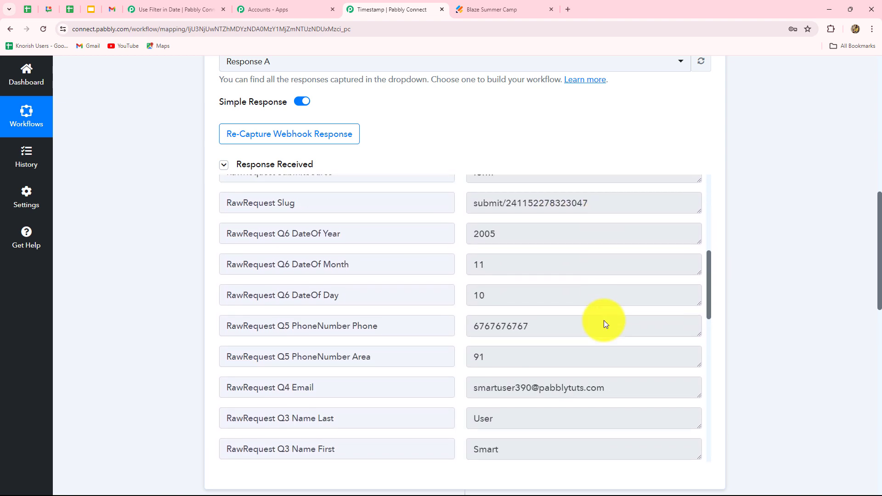
# Step: Highlight the day, month and year values of the date of birth in the Jotform response
pyautogui.scroll(1, 604, 320)
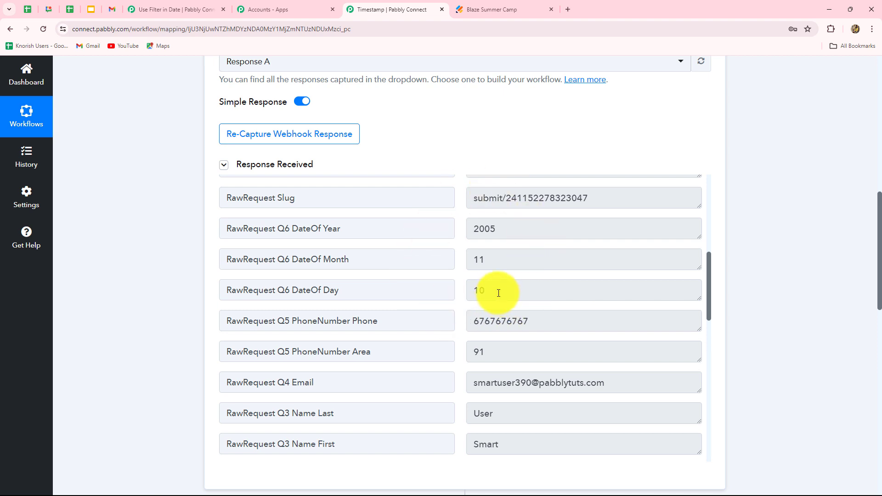
pyautogui.moveTo(500, 292); pyautogui.dragTo(438, 292)
pyautogui.doubleClick(479, 258)
pyautogui.doubleClick(483, 231)
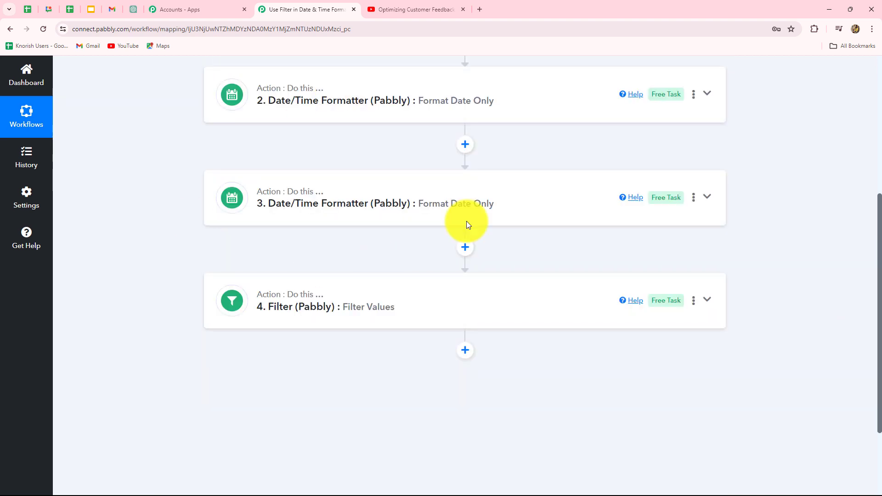
# Step: Open the first Date/Time Formatter action and review its mapped date, From Format and To Format settings
pyautogui.scroll(4, 378, 236)
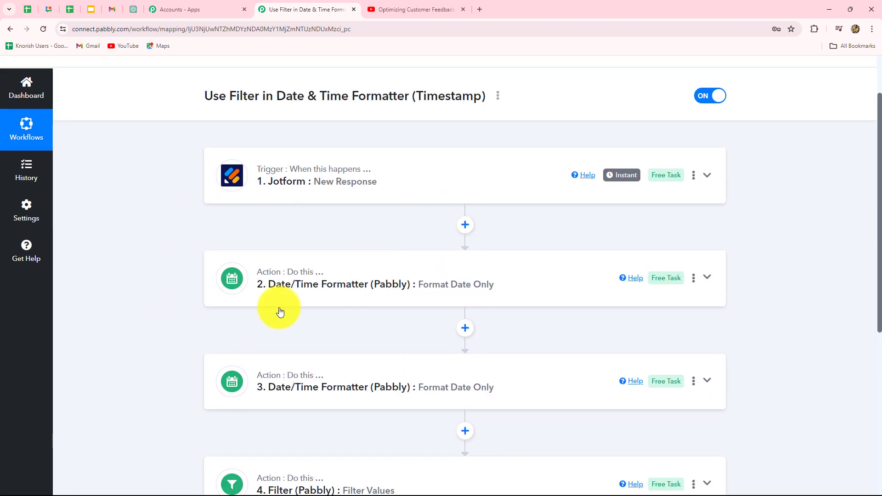
pyautogui.click(478, 281)
pyautogui.scroll(-8, 563, 315)
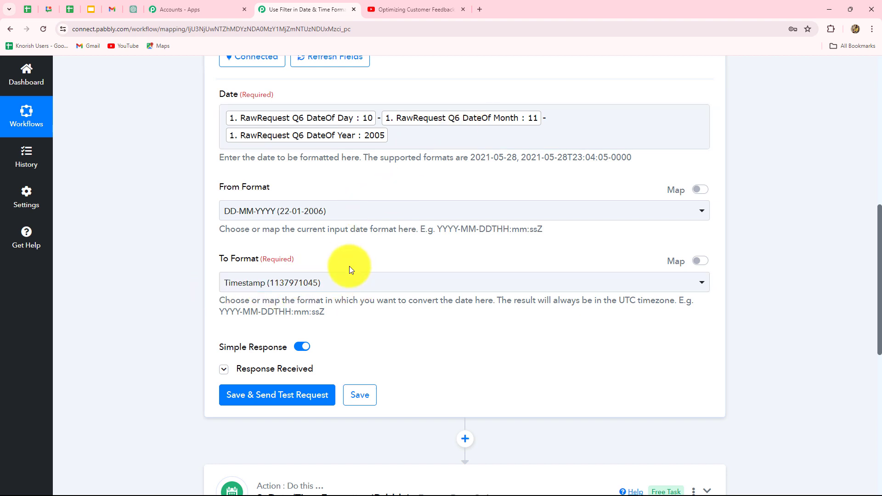
pyautogui.scroll(-5, 381, 276)
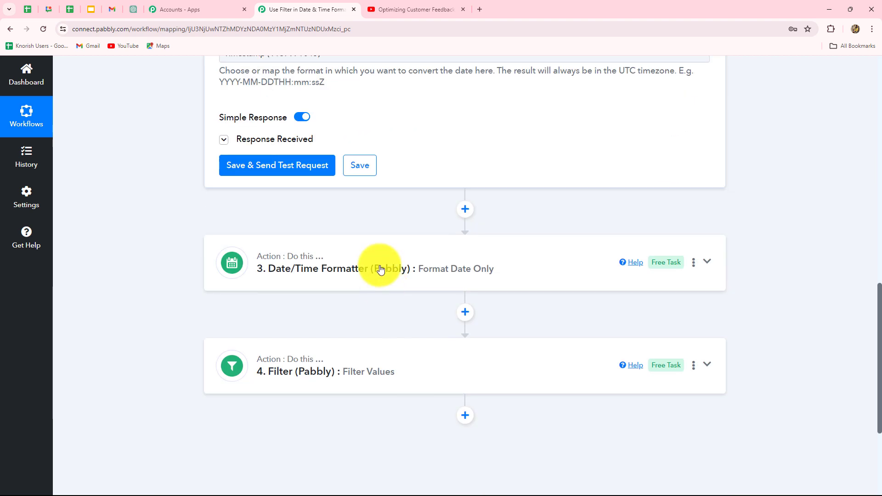
# Step: Open the second Date/Time Formatter action and check its fixed comparison date and format settings
pyautogui.click(493, 286)
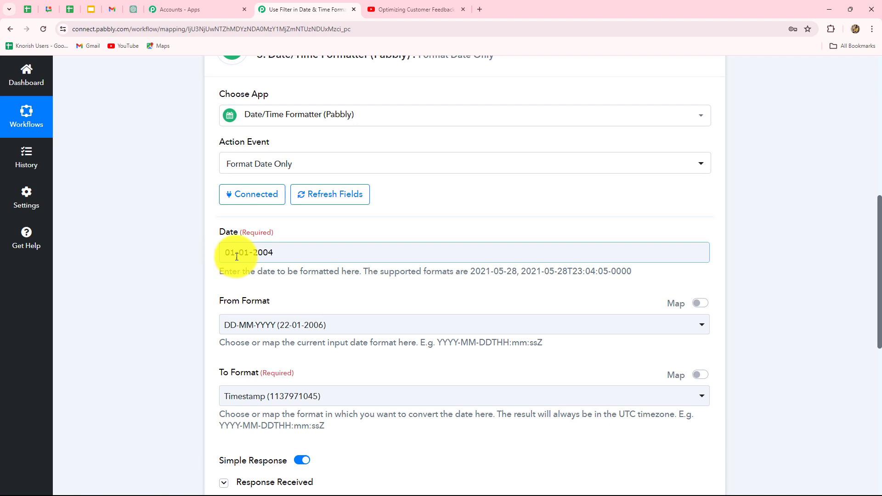
pyautogui.click(276, 257)
pyautogui.scroll(-3, 292, 326)
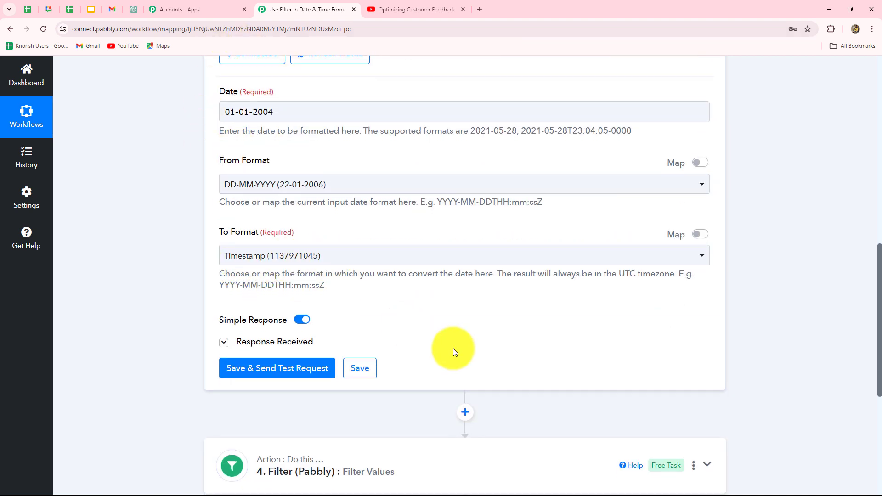
# Step: Open the Filter action and review the label, filter type and mapped value of its timestamp condition
pyautogui.scroll(-4, 453, 349)
pyautogui.click(420, 291)
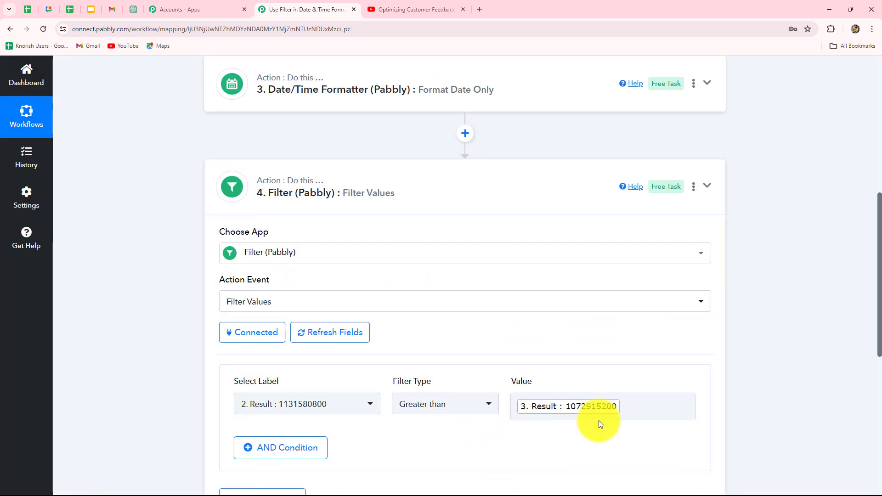
pyautogui.scroll(-3, 600, 421)
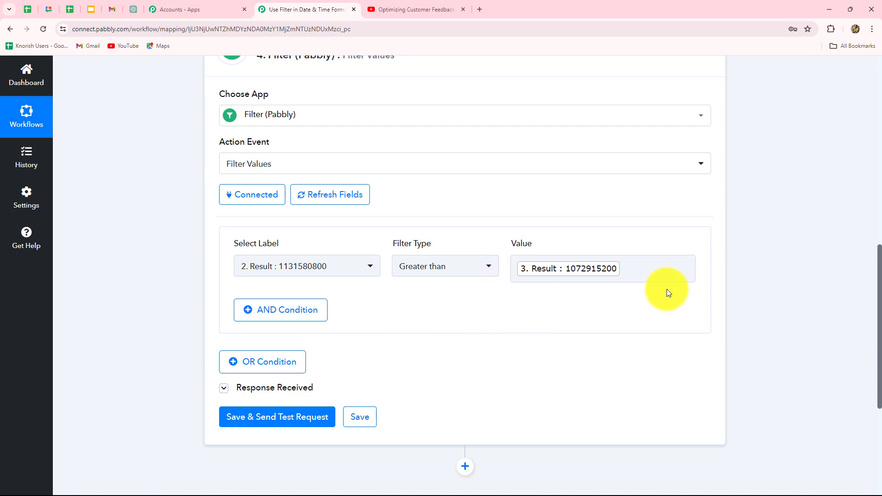
pyautogui.click(572, 275)
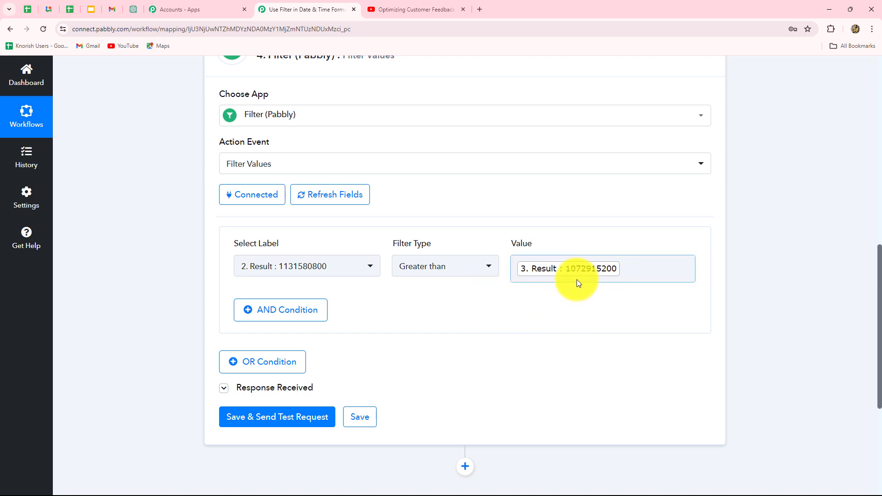
pyautogui.scroll(-3, 541, 360)
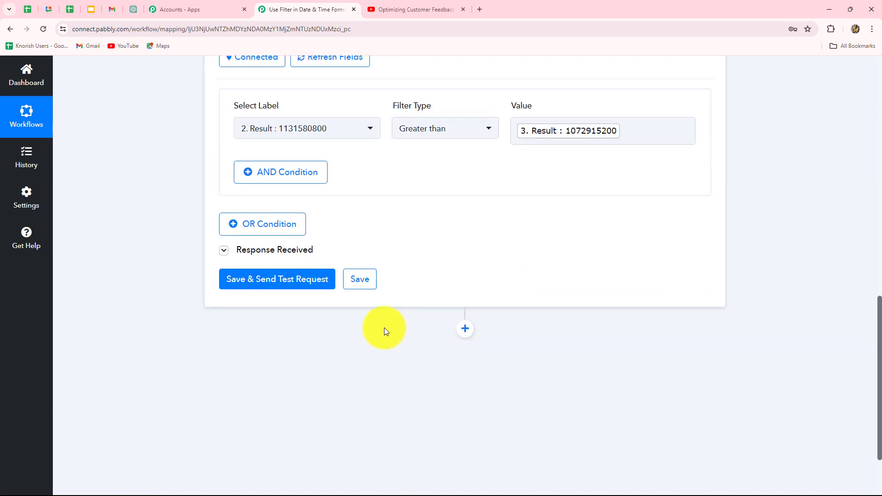
# Step: Expand the Filter action's received response and highlight its Message value
pyautogui.click(268, 253)
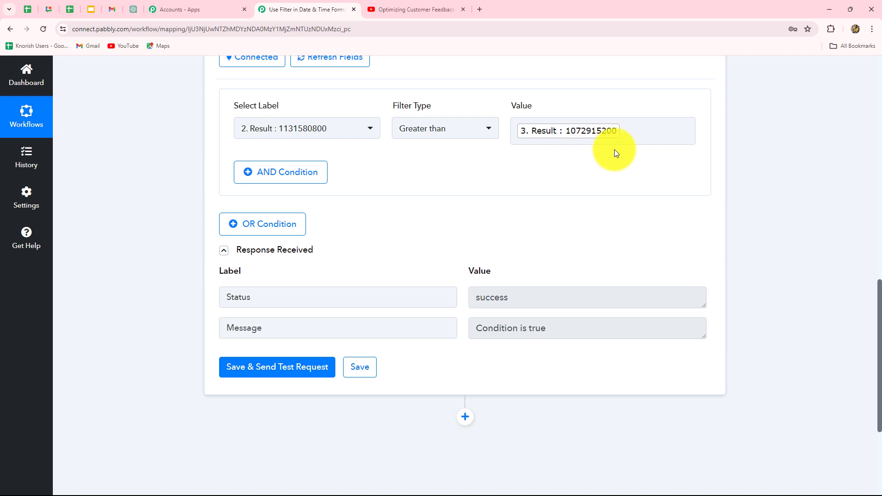
pyautogui.click(565, 326)
pyautogui.moveTo(565, 326); pyautogui.dragTo(442, 344)
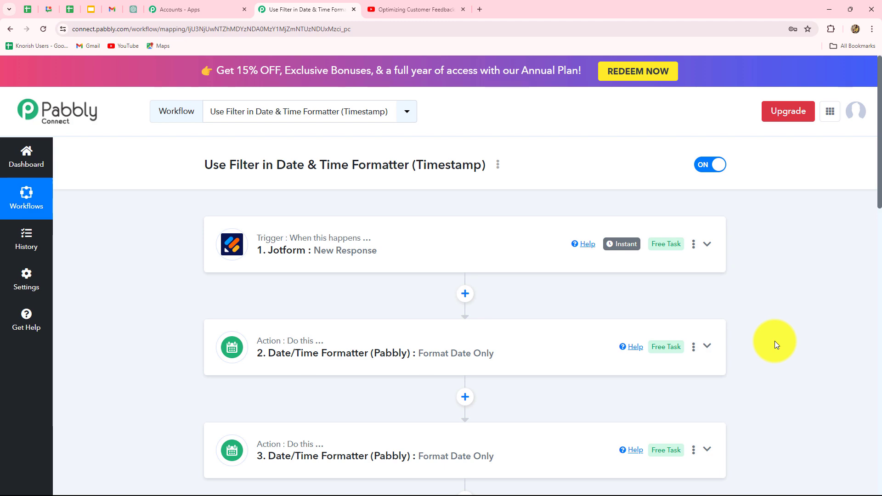
# Step: Look through the available filter types, close the list without changing the selection, and recheck the Filter action's timestamp condition
pyautogui.scroll(-13, 771, 331)
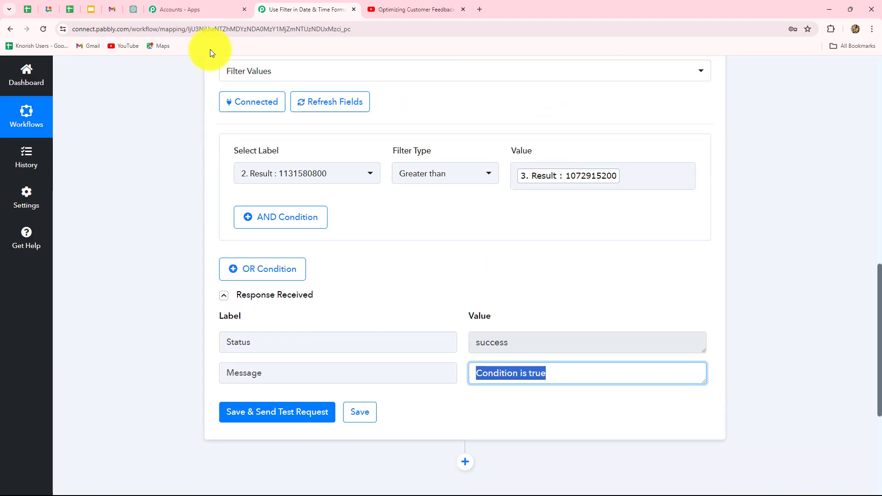
pyautogui.click(434, 179)
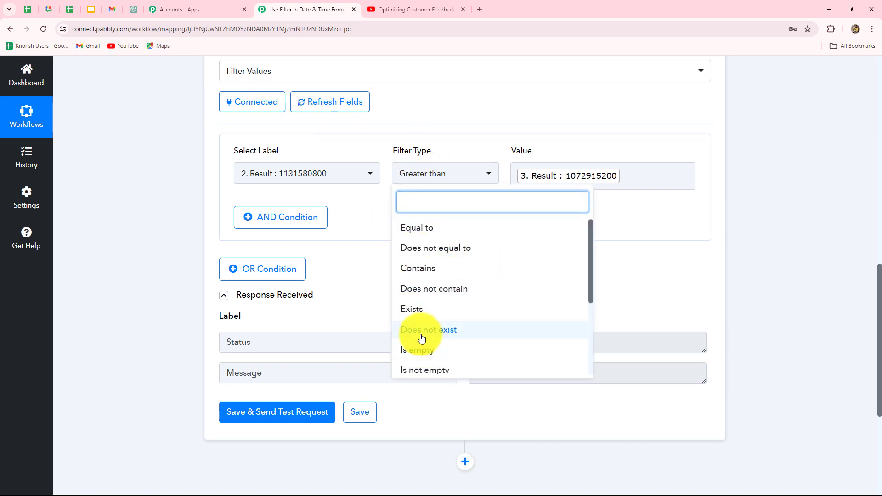
pyautogui.scroll(-3, 422, 306)
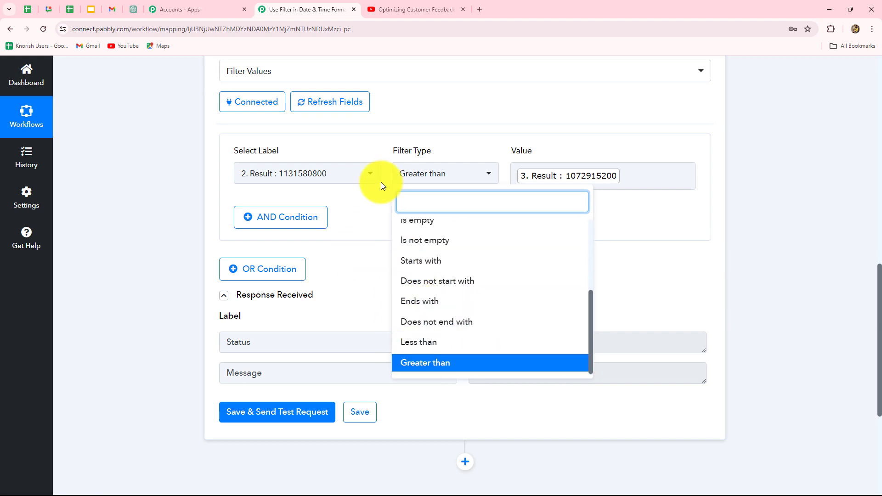
pyautogui.click(371, 212)
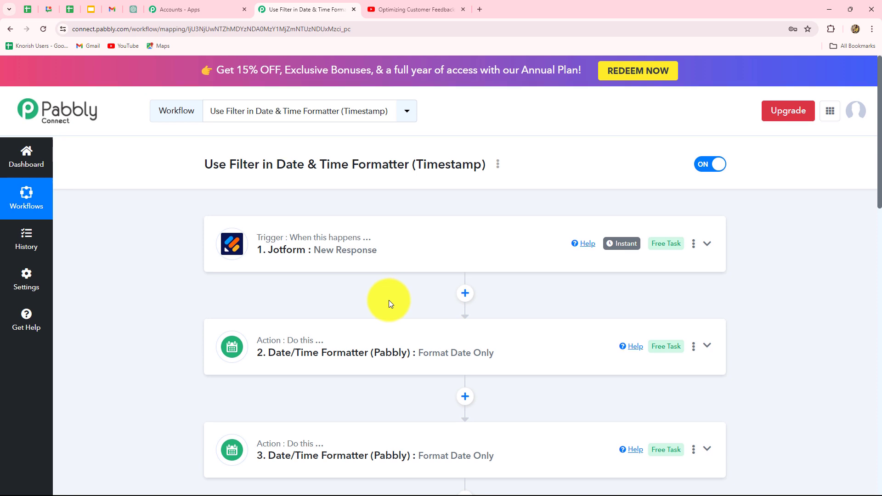
pyautogui.scroll(-9, 390, 301)
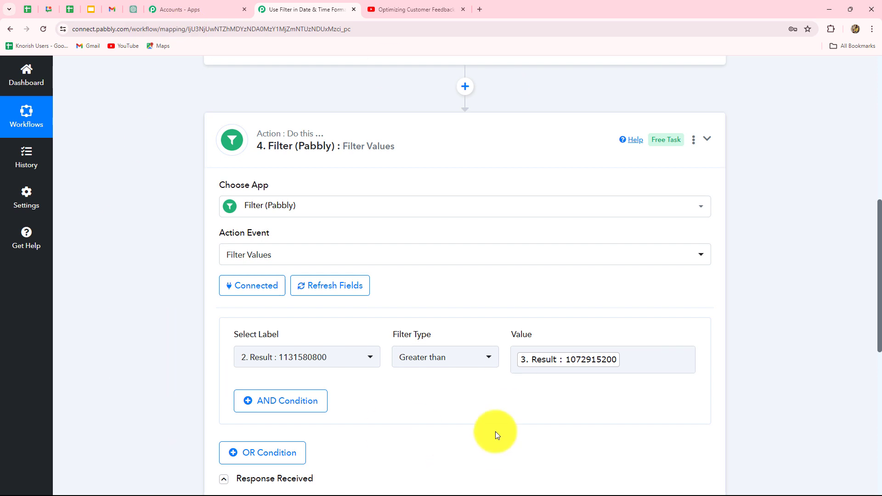
pyautogui.scroll(-4, 495, 431)
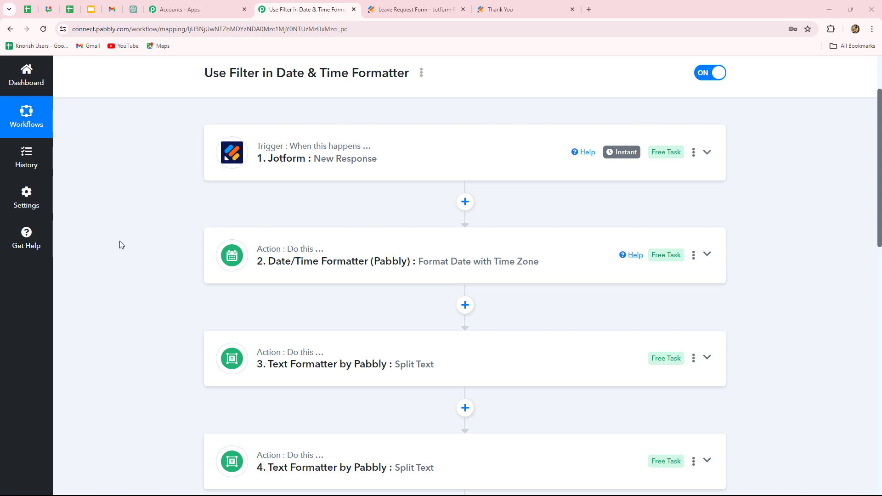
# Step: Review the trigger and the date and text formatting actions of the Use Filter in Date & Time Formatter workflow
pyautogui.scroll(-4, 115, 389)
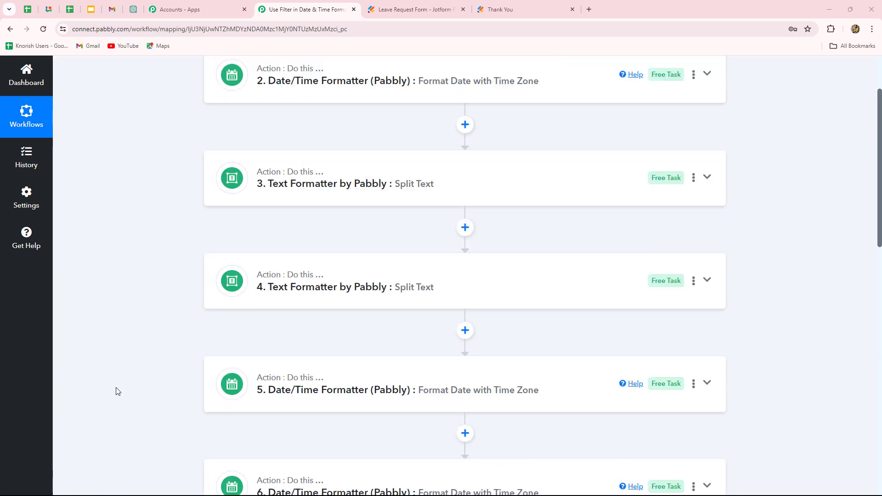
pyautogui.scroll(6, 116, 389)
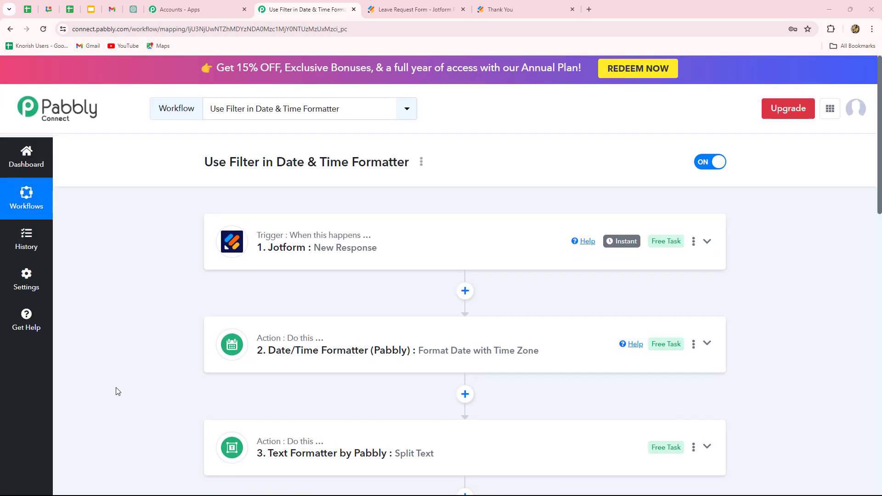
pyautogui.scroll(-1, 116, 392)
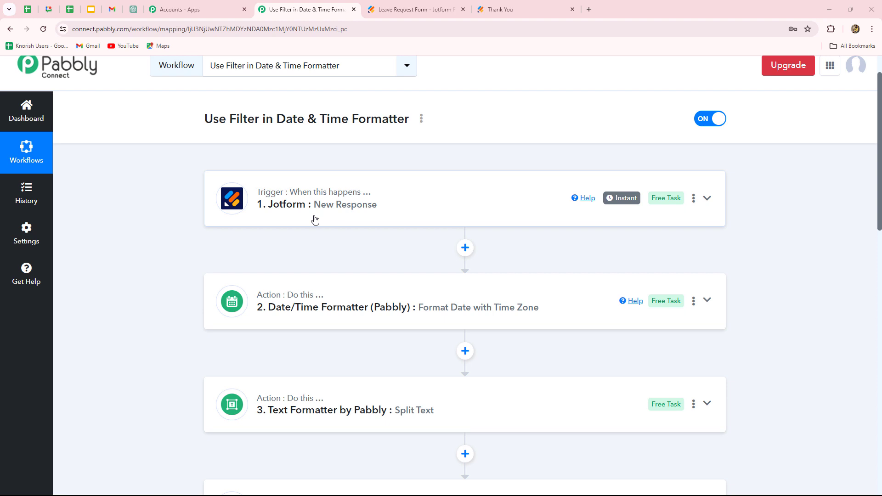
# Step: Switch to the Leave Request Form in the Jotform builder and review its fields down to the department choices
pyautogui.click(414, 10)
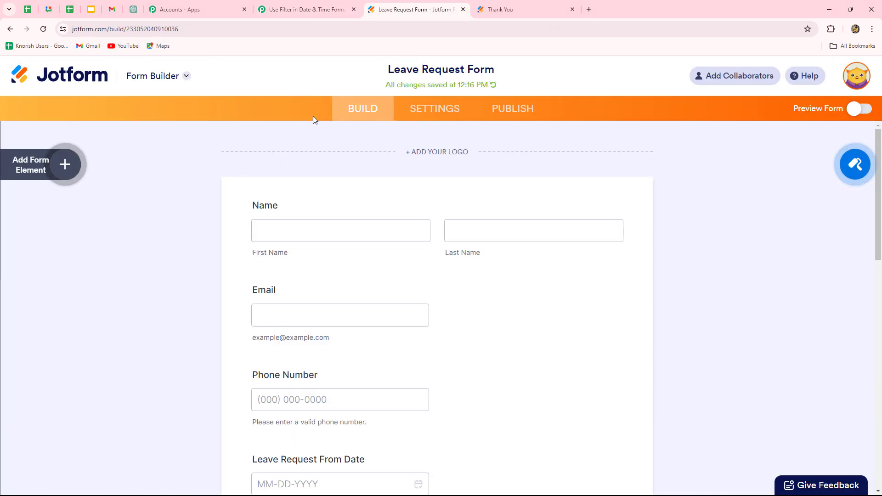
pyautogui.scroll(-10, 167, 308)
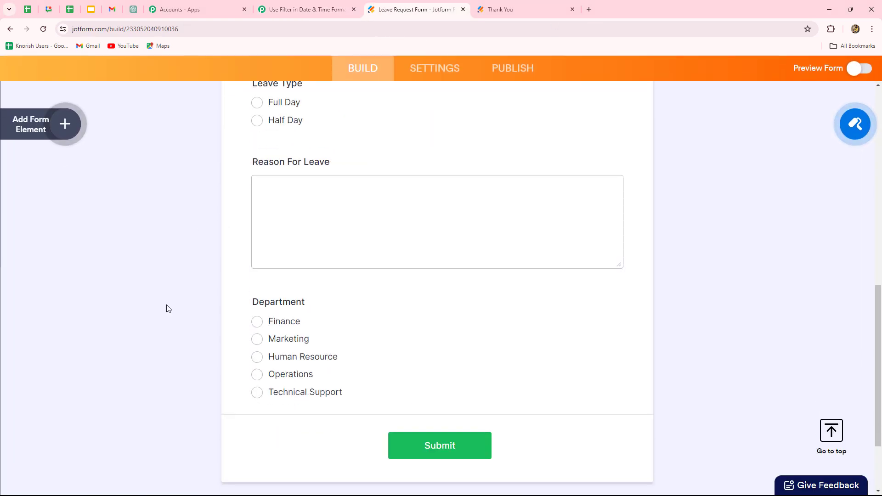
# Step: Review the Leave Request Form again, from the name and contact fields through the leave dates to the department choices
pyautogui.scroll(10, 166, 308)
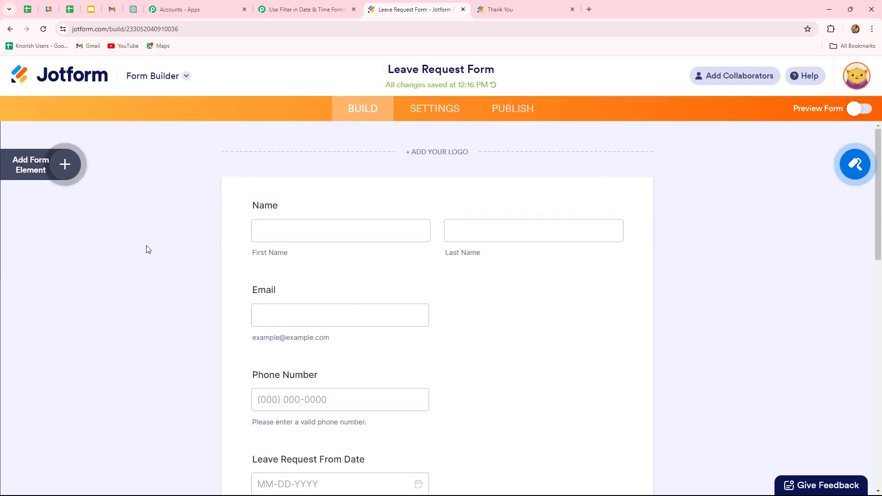
pyautogui.scroll(-5, 100, 265)
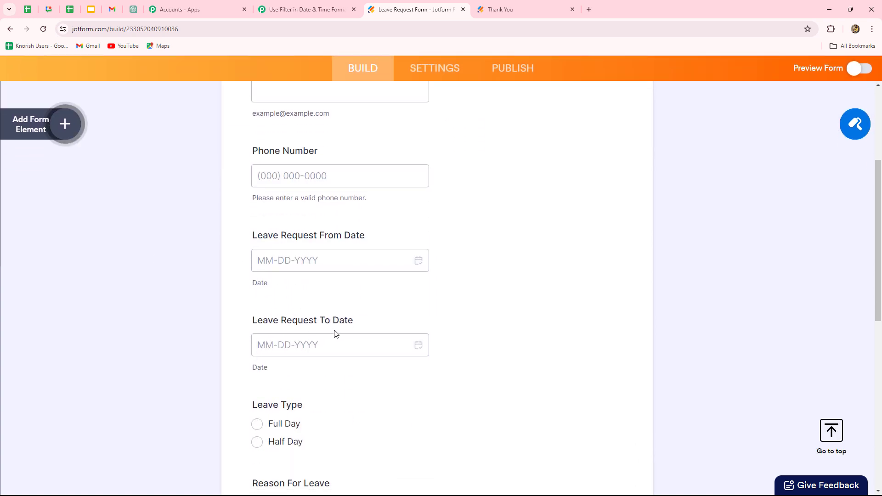
pyautogui.scroll(-4, 336, 334)
pyautogui.scroll(-3, 236, 408)
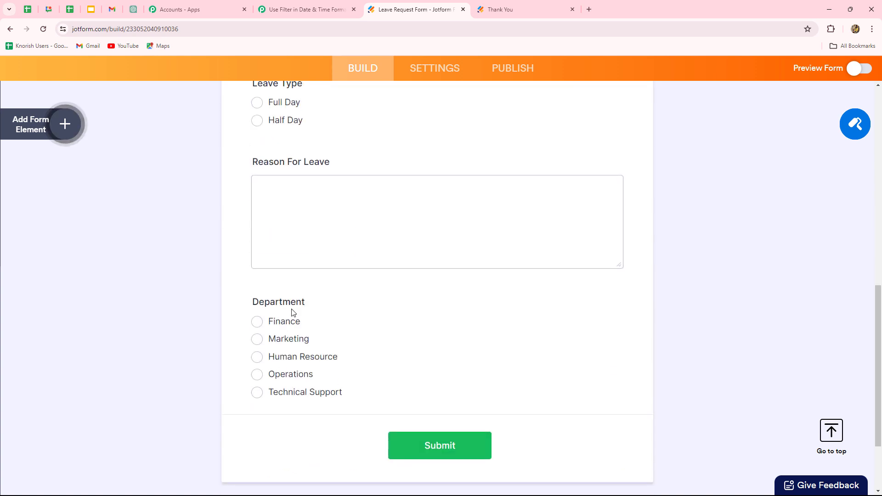
pyautogui.scroll(8, 193, 376)
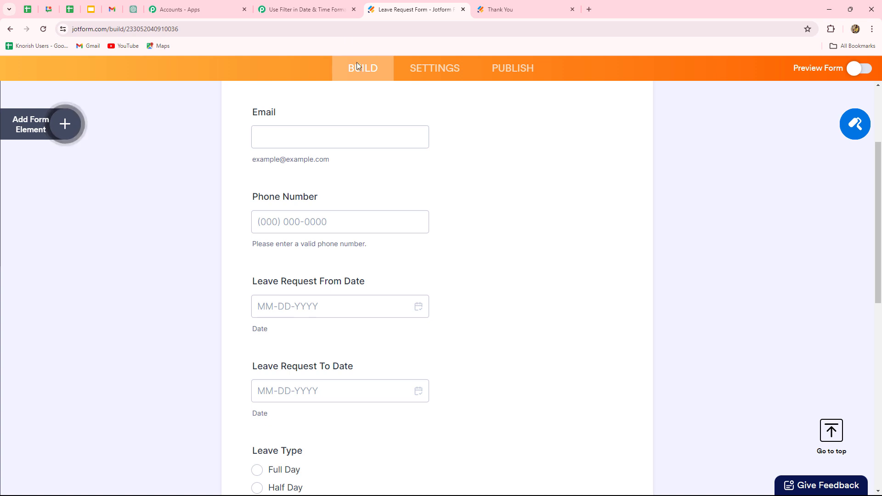
# Step: Return to the Use Filter in Date & Time Formatter workflow and highlight the RawRequest BuildDate value in the Jotform trigger's response
pyautogui.click(303, 9)
pyautogui.click(353, 225)
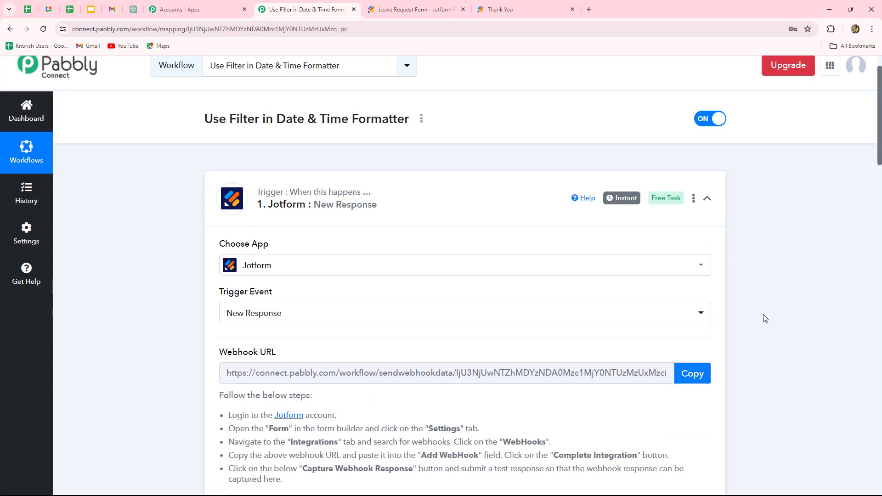
pyautogui.scroll(-9, 597, 322)
pyautogui.scroll(-3, 597, 395)
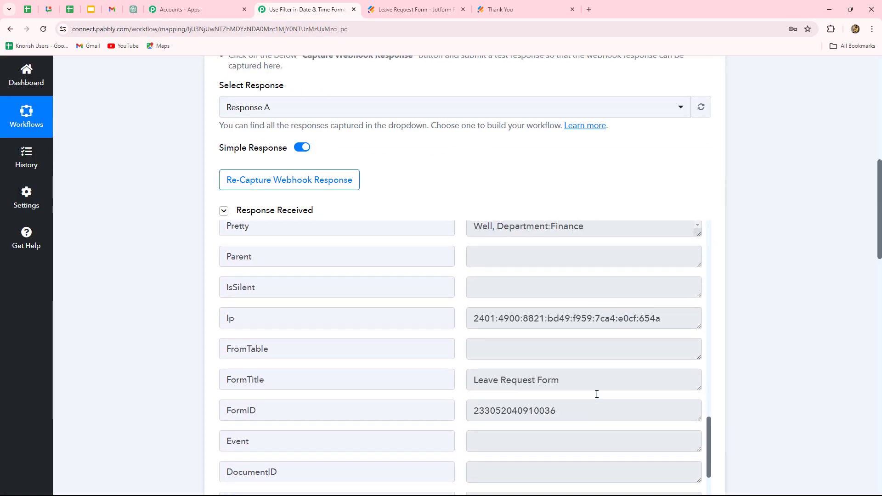
pyautogui.scroll(3, 570, 349)
pyautogui.click(548, 303)
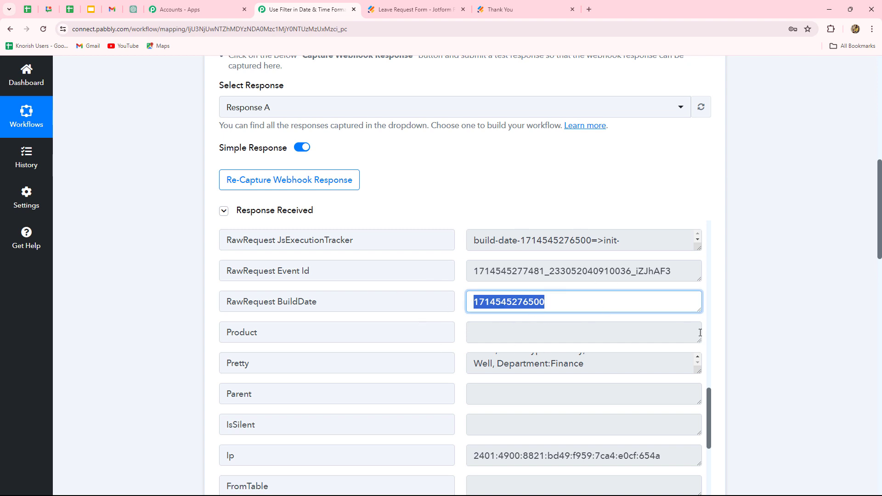
# Step: Open the first Date/Time Formatter action, review its formats and timezones, expand its response and highlight the time portion of the Result
pyautogui.scroll(-10, 809, 315)
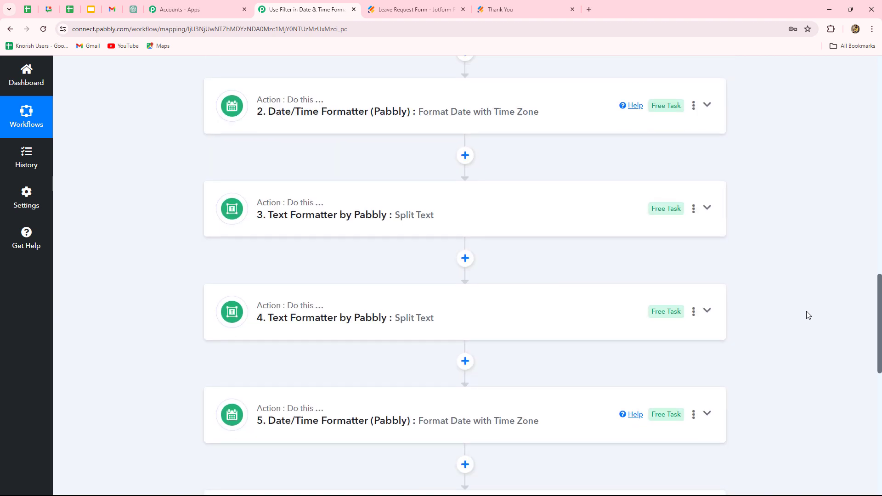
pyautogui.scroll(1, 809, 316)
pyautogui.click(432, 167)
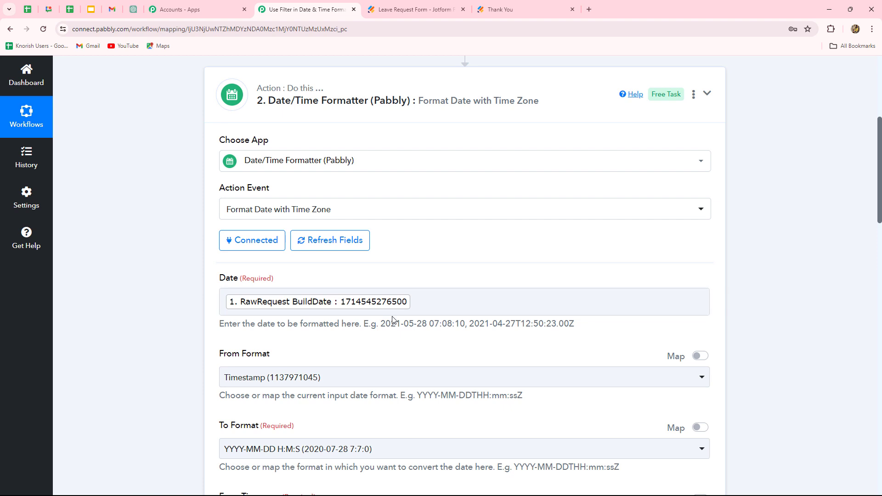
pyautogui.scroll(-4, 393, 319)
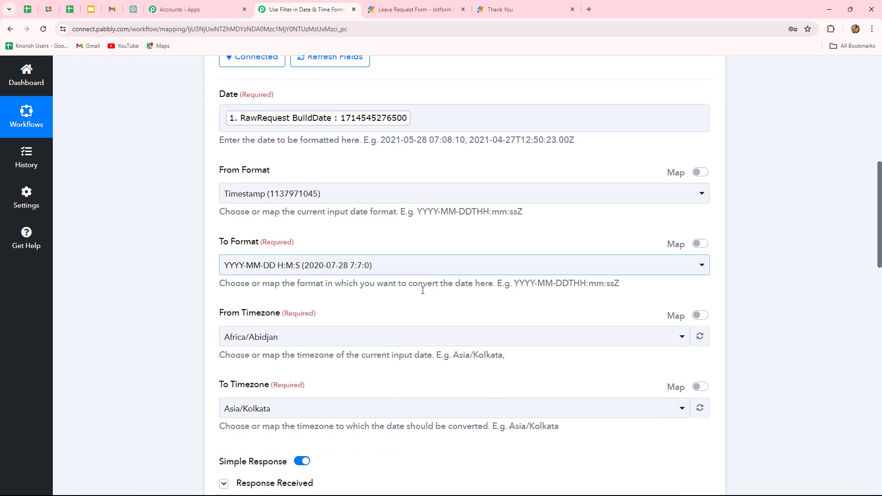
pyautogui.scroll(-4, 423, 295)
pyautogui.click(223, 300)
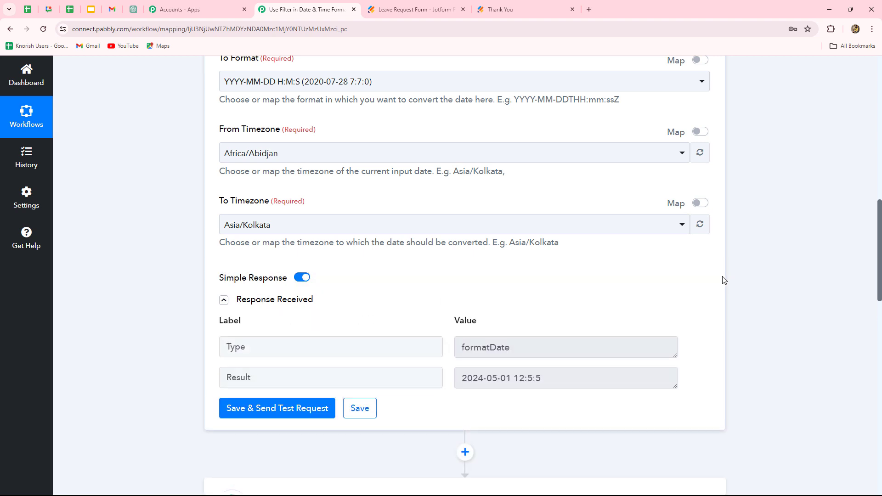
pyautogui.scroll(-2, 715, 275)
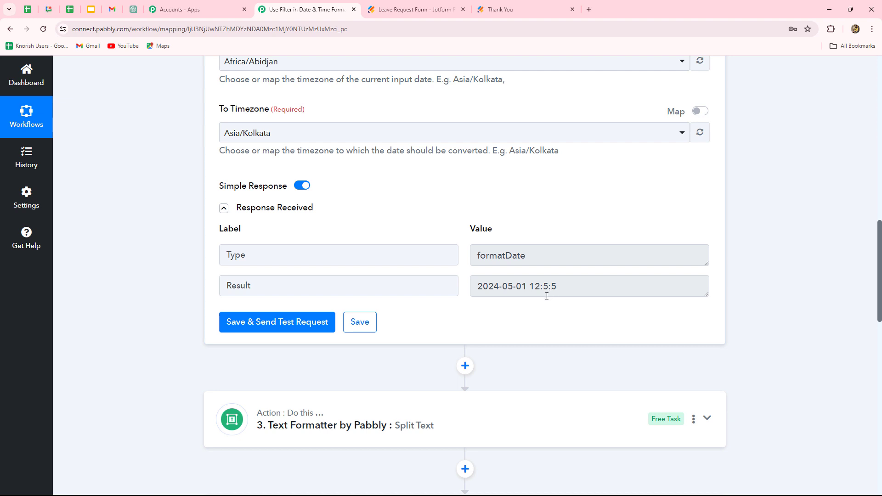
pyautogui.scroll(-4, 565, 298)
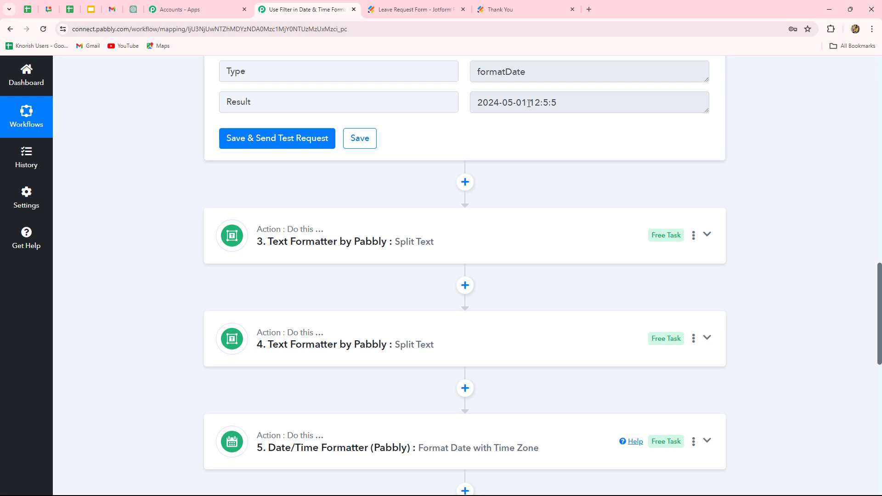
pyautogui.moveTo(532, 103); pyautogui.dragTo(573, 103)
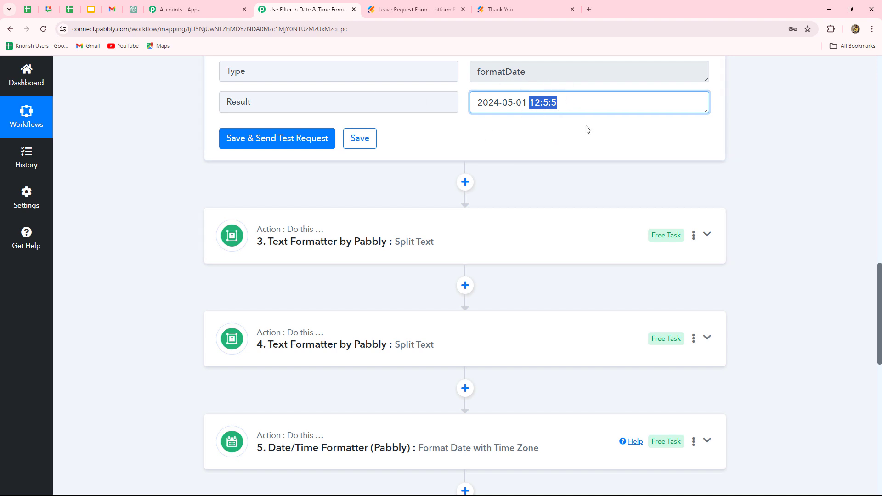
# Step: Open the first Split Text action and review its text to split, separator and segment index
pyautogui.click(360, 244)
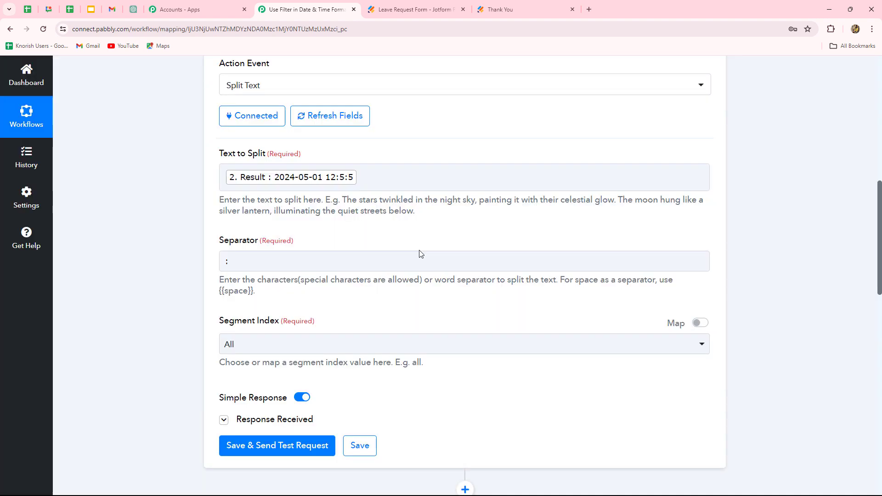
pyautogui.scroll(-5, 398, 278)
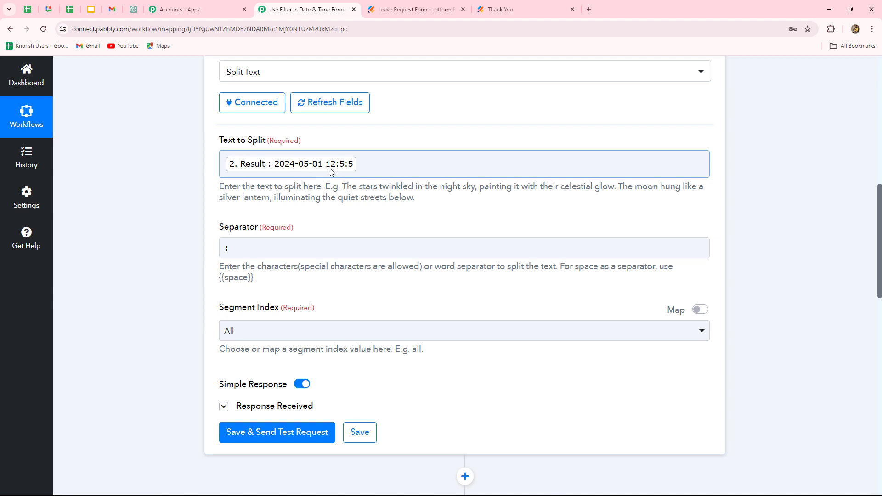
pyautogui.scroll(-4, 388, 279)
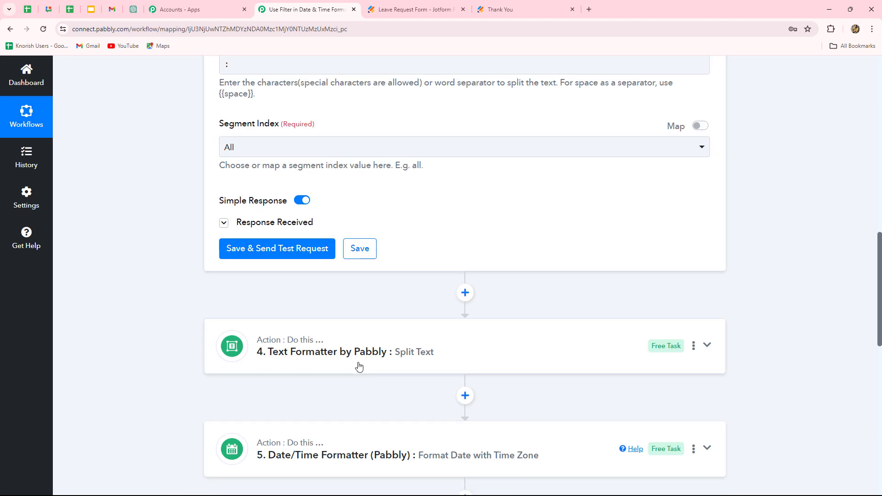
# Step: Open the second Split Text action, review its separator, expand its received response and highlight the Result 1 value
pyautogui.click(358, 364)
pyautogui.scroll(-2, 245, 352)
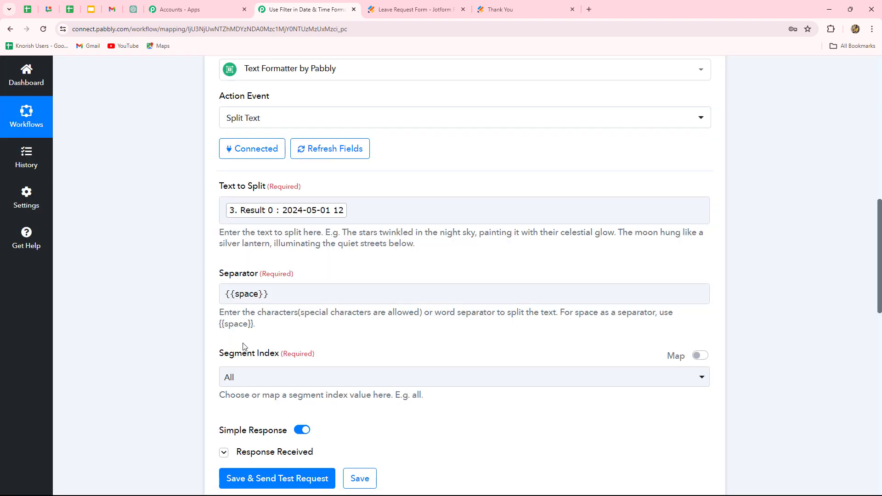
pyautogui.scroll(-2, 276, 391)
pyautogui.click(224, 360)
pyautogui.scroll(-4, 529, 285)
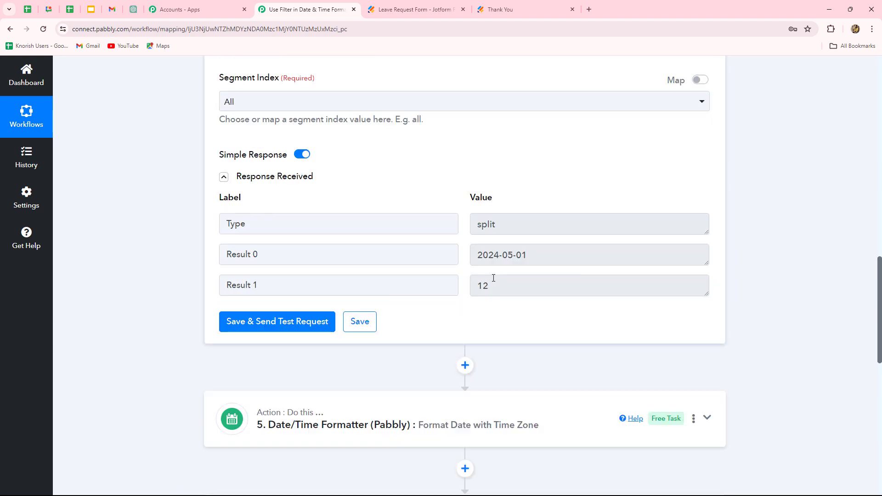
pyautogui.doubleClick(498, 286)
pyautogui.scroll(-3, 367, 290)
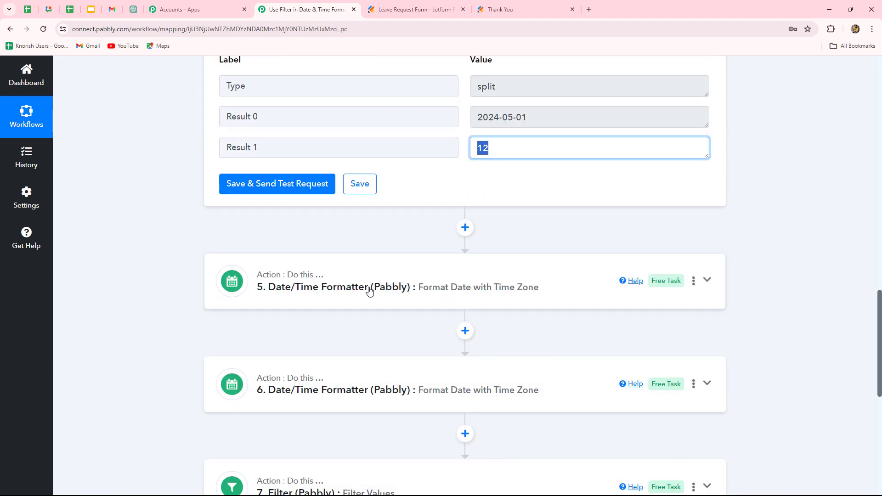
pyautogui.scroll(3, 369, 288)
pyautogui.scroll(-2, 369, 287)
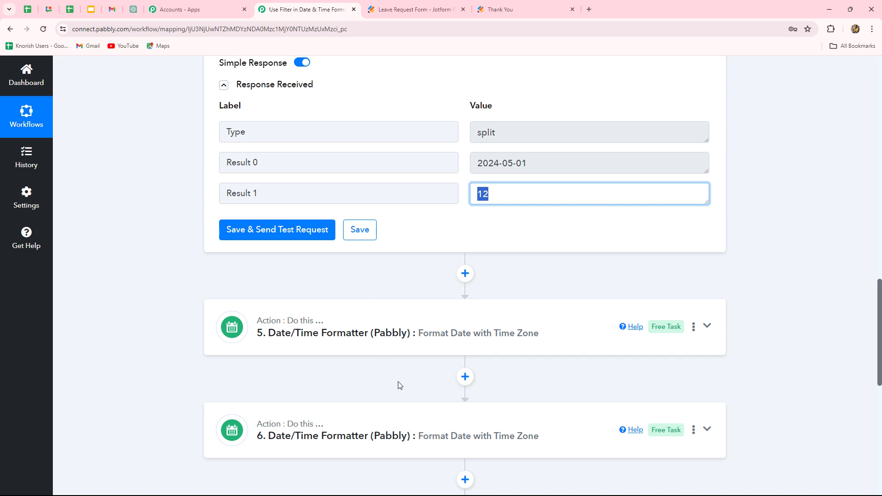
# Step: Open the Date/Time Formatter action in step 5 and review its mapped time, From and To formats, and timezones
pyautogui.click(427, 344)
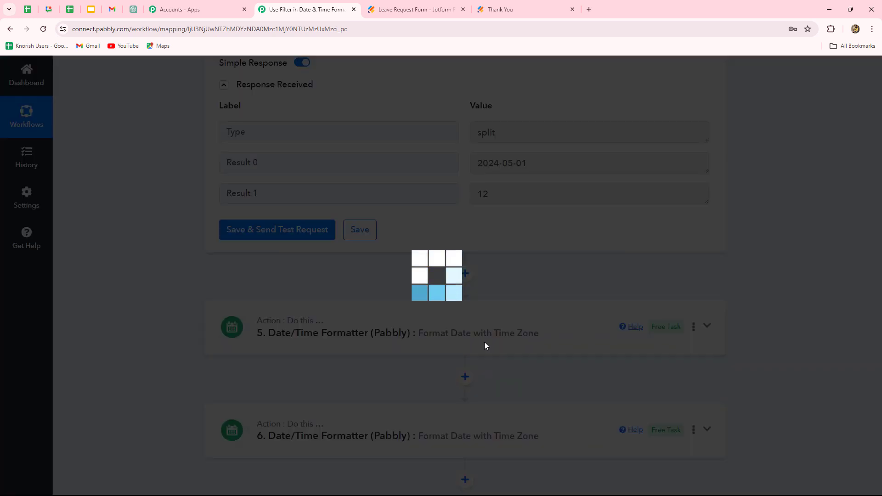
pyautogui.scroll(10, 452, 350)
pyautogui.scroll(-4, 421, 310)
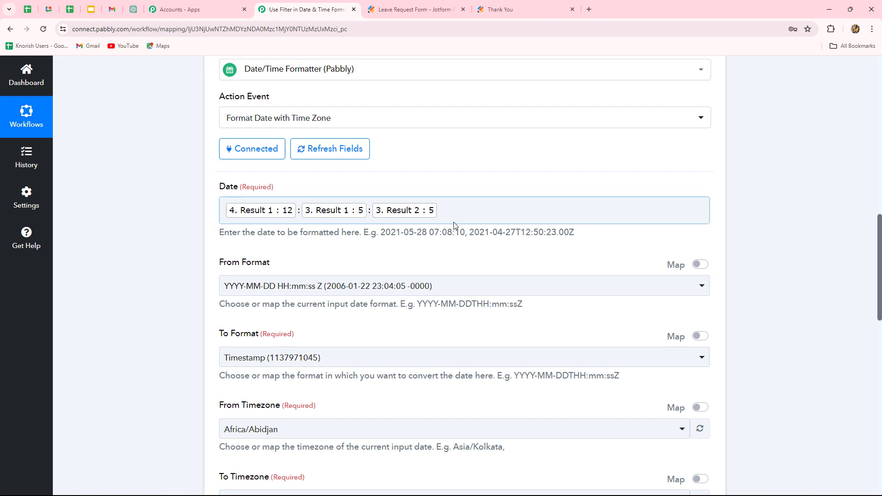
pyautogui.scroll(-3, 337, 286)
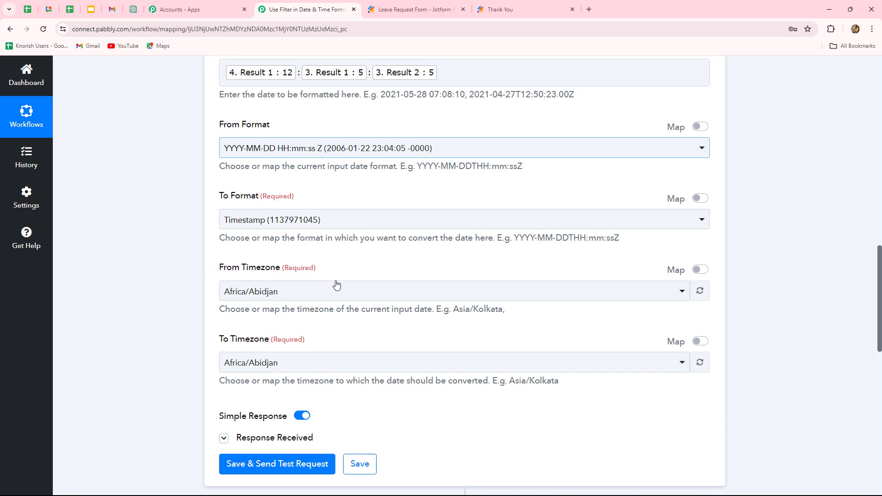
pyautogui.scroll(2, 307, 204)
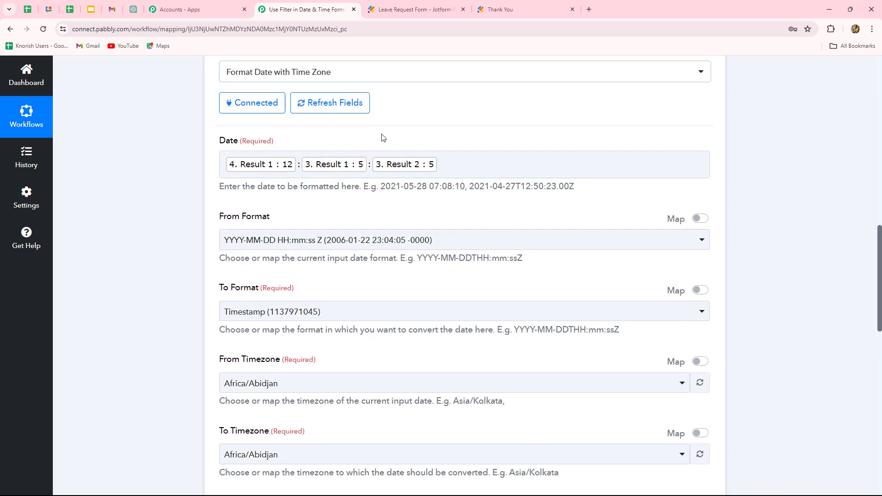
pyautogui.scroll(-8, 350, 303)
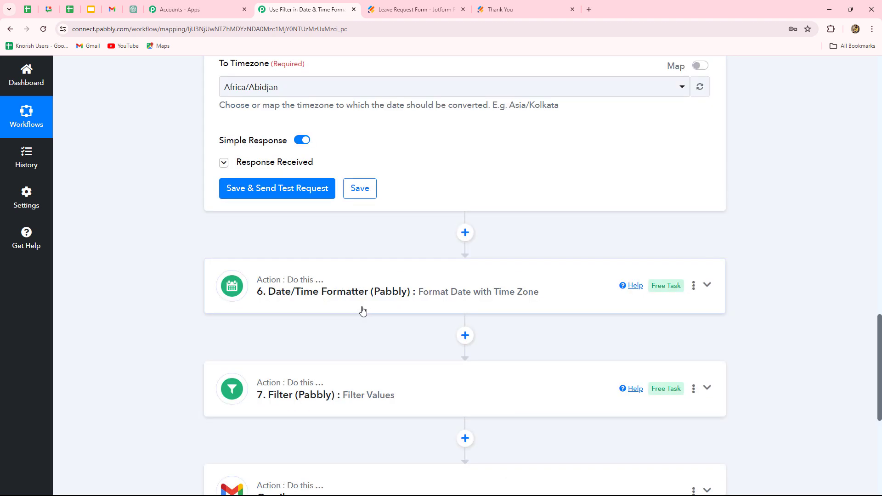
pyautogui.scroll(9, 357, 329)
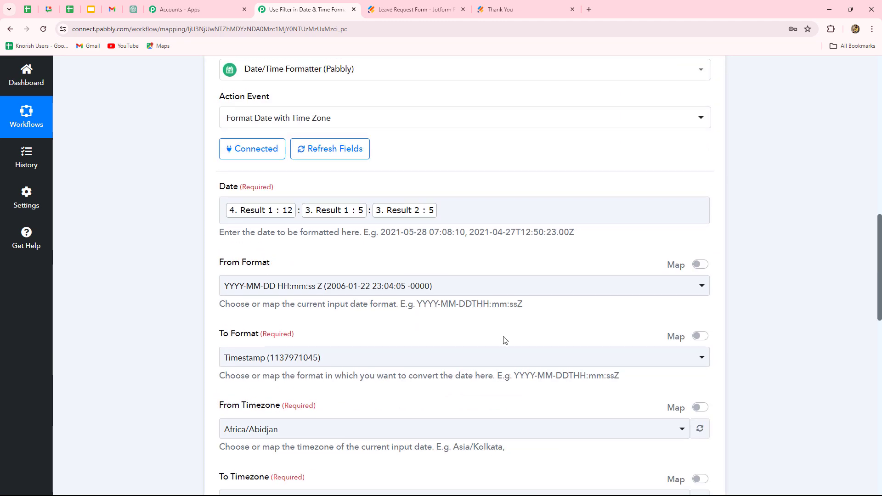
pyautogui.scroll(-10, 505, 340)
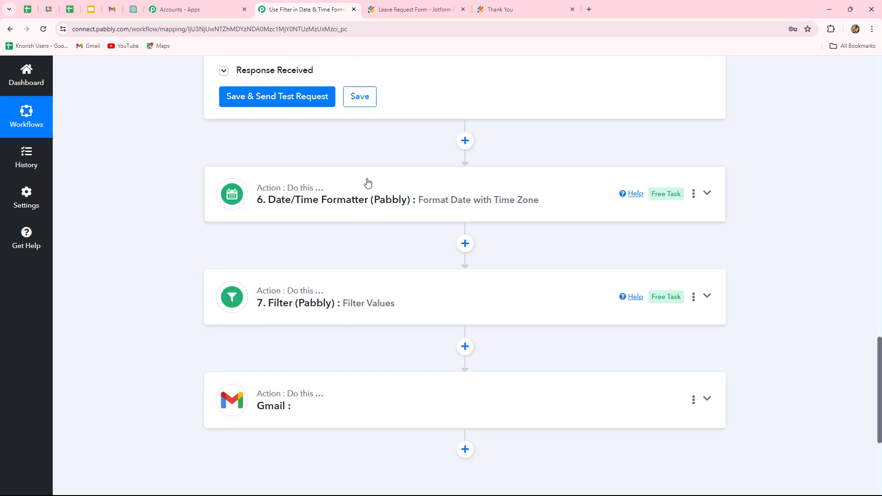
# Step: Open the Date/Time Formatter action in step 6, highlight its Date value, review its format and timezone settings, and expand its received response
pyautogui.click(385, 215)
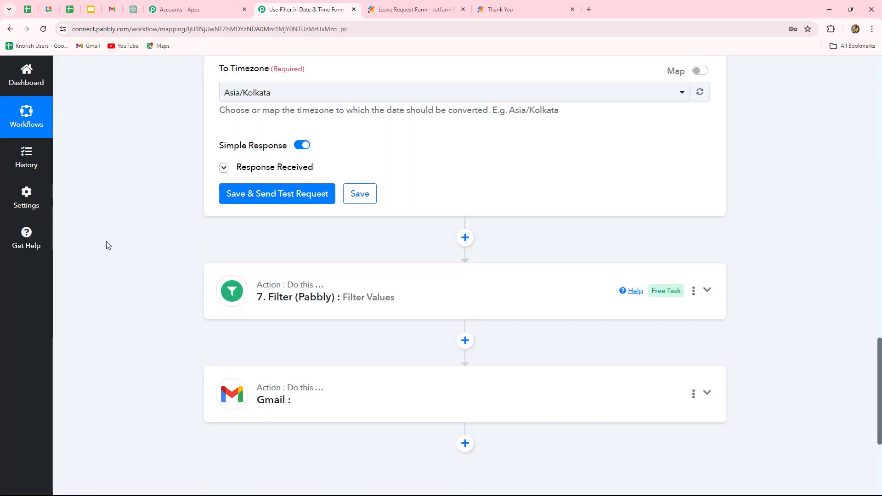
pyautogui.scroll(9, 107, 245)
pyautogui.scroll(-2, 107, 245)
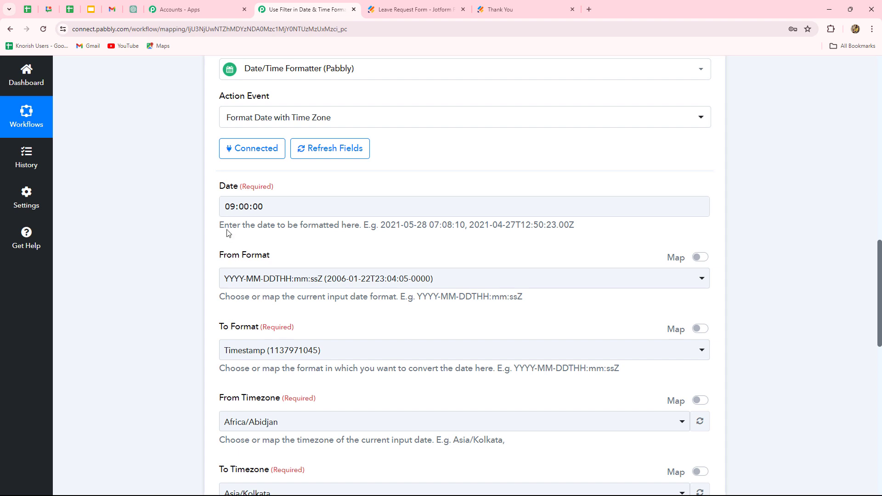
pyautogui.tripleClick(259, 211)
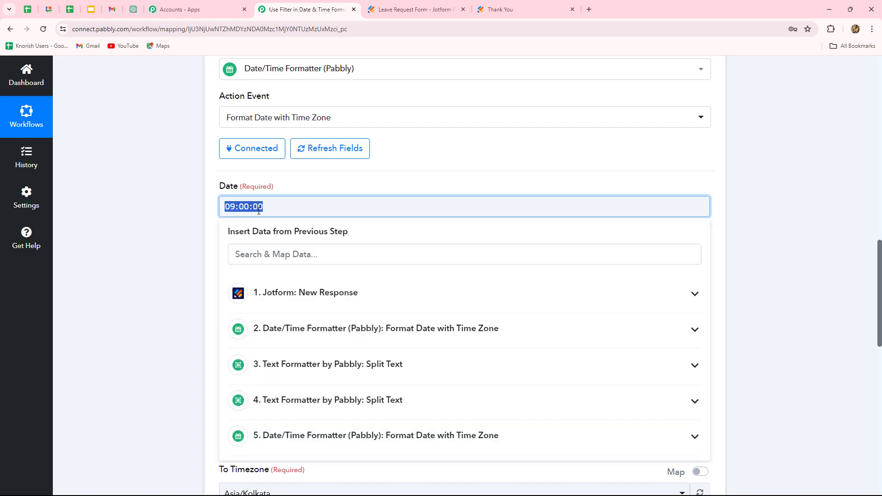
pyautogui.click(160, 269)
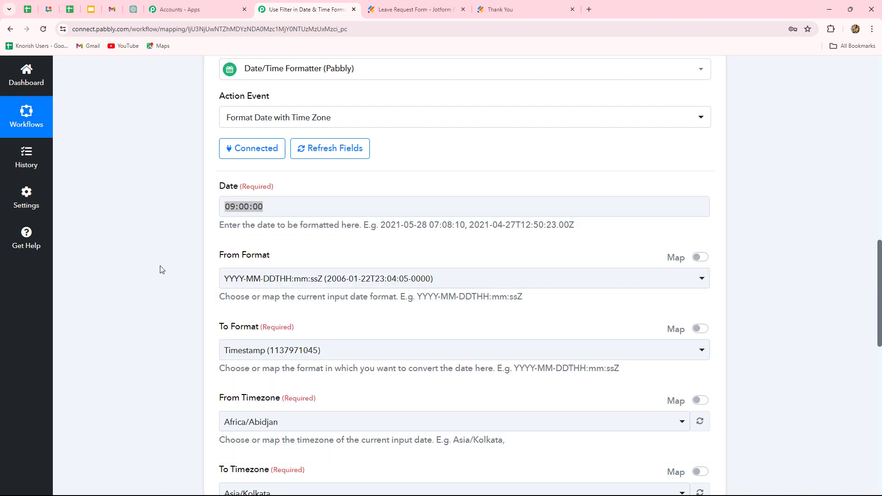
pyautogui.scroll(-2, 160, 269)
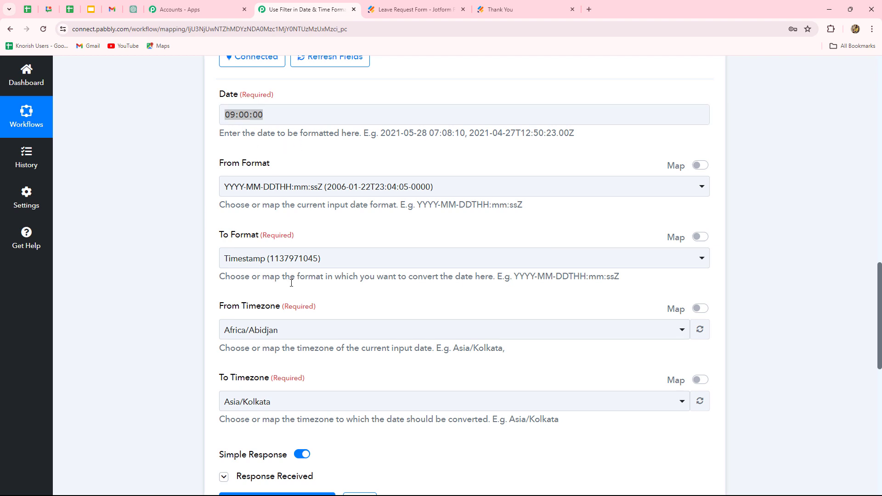
pyautogui.scroll(-4, 258, 322)
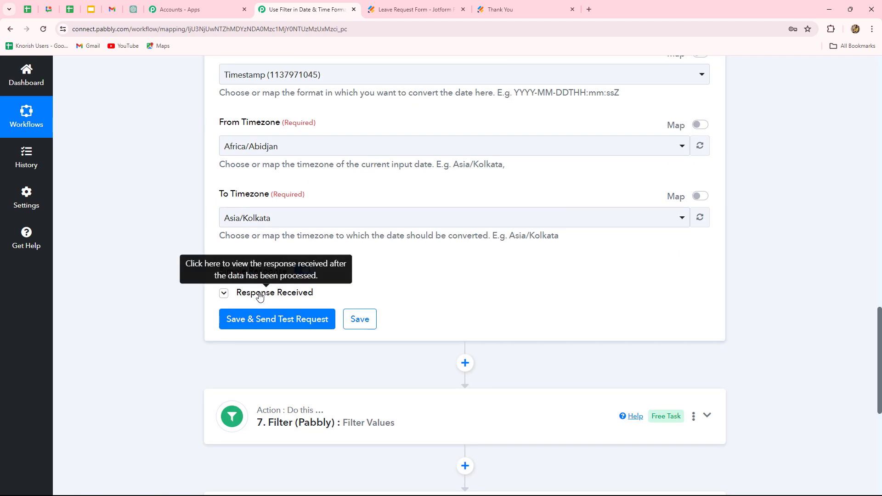
pyautogui.click(260, 297)
pyautogui.scroll(-2, 331, 236)
pyautogui.scroll(-1, 381, 376)
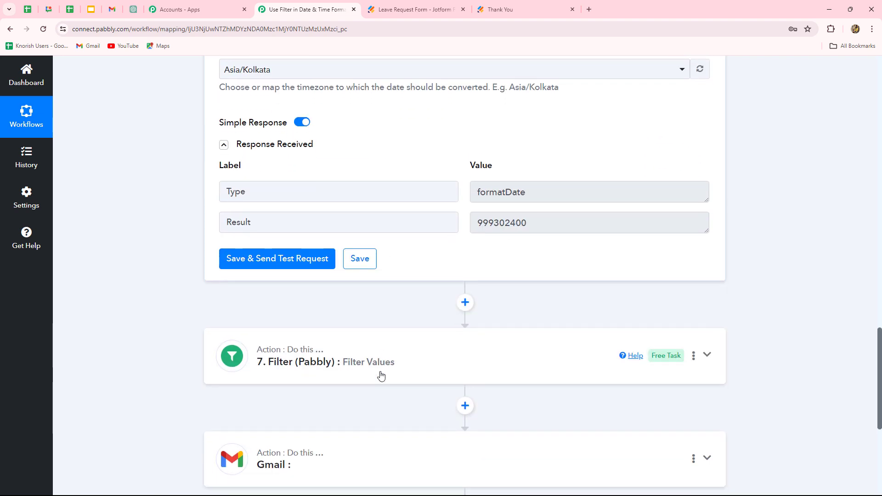
# Step: Open the Filter action in step 7 and review its Less than and Equal to conditions, including their labels and mapped values
pyautogui.scroll(-3, 381, 376)
pyautogui.click(399, 237)
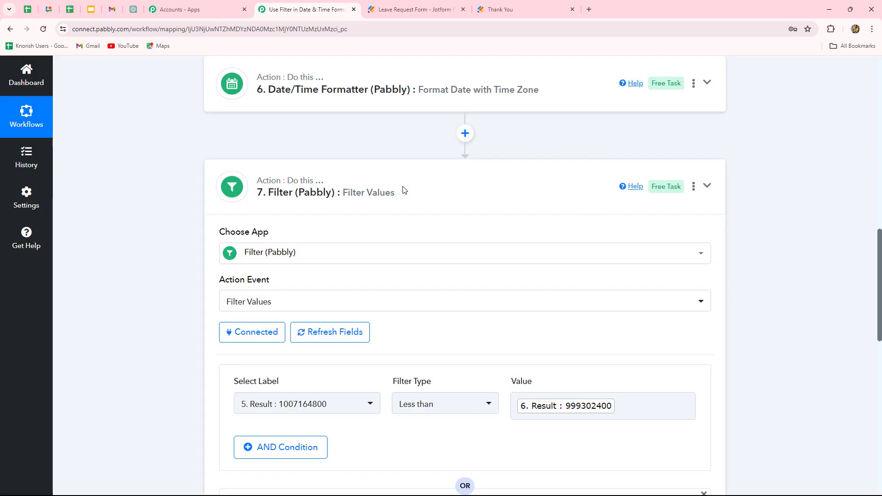
pyautogui.scroll(-3, 404, 190)
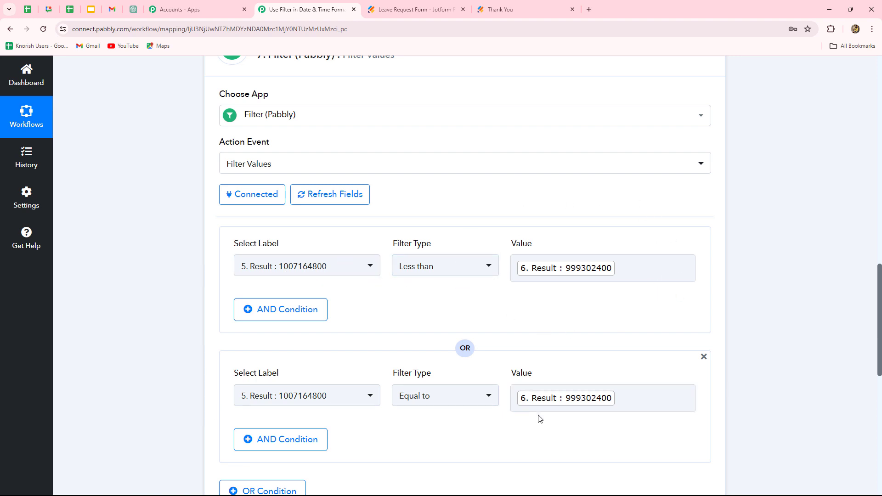
pyautogui.scroll(-4, 568, 418)
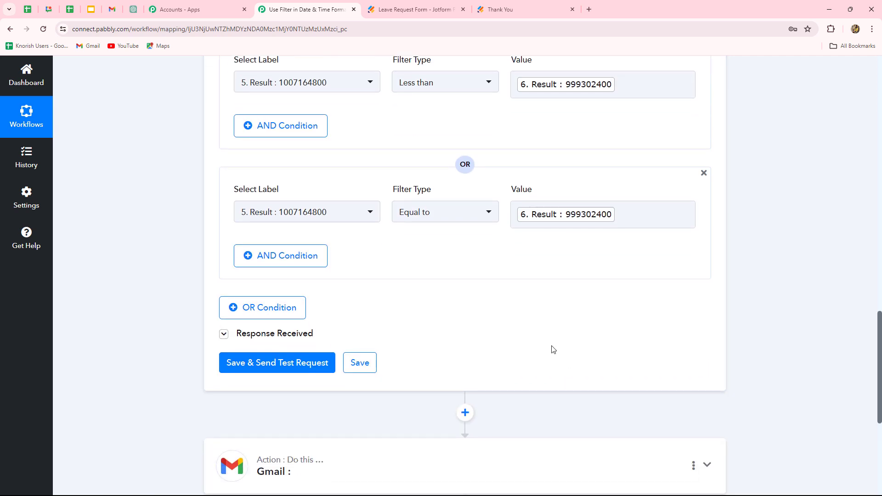
pyautogui.scroll(3, 512, 272)
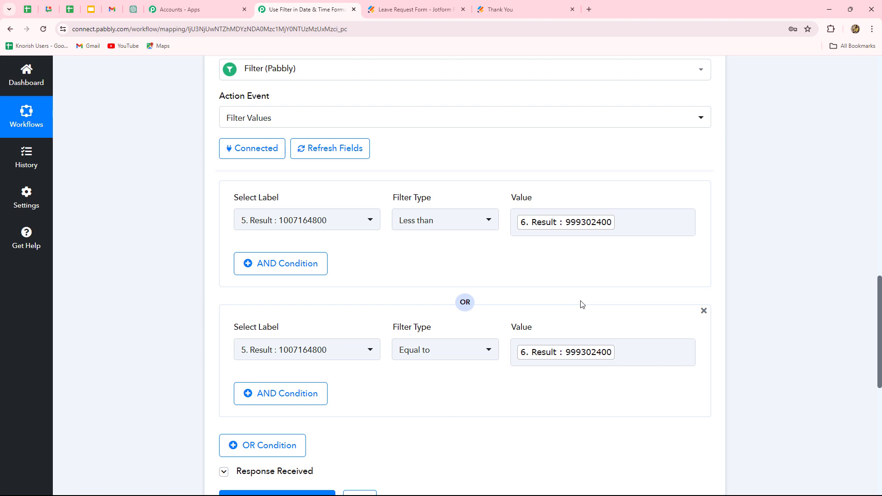
pyautogui.scroll(-5, 581, 303)
# Step: Look over the workflow's sequence of steps from the Jotform trigger to the Filter action
pyautogui.scroll(5, 488, 188)
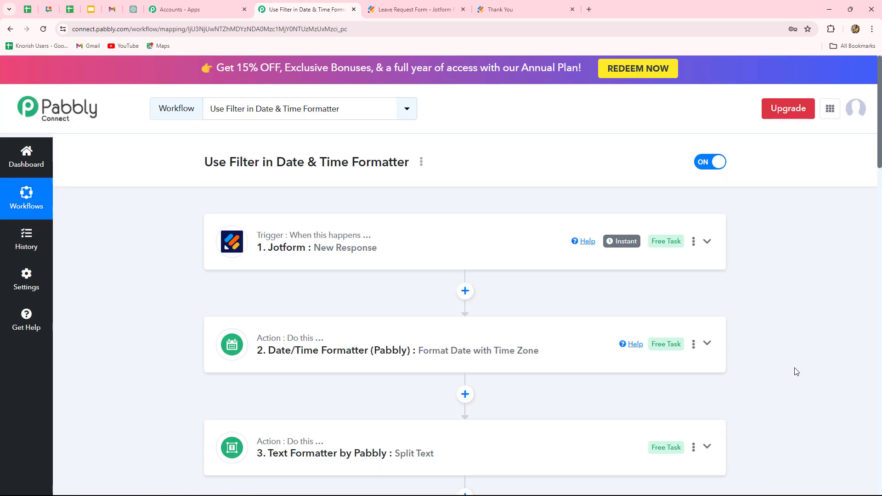
pyautogui.scroll(-3, 796, 371)
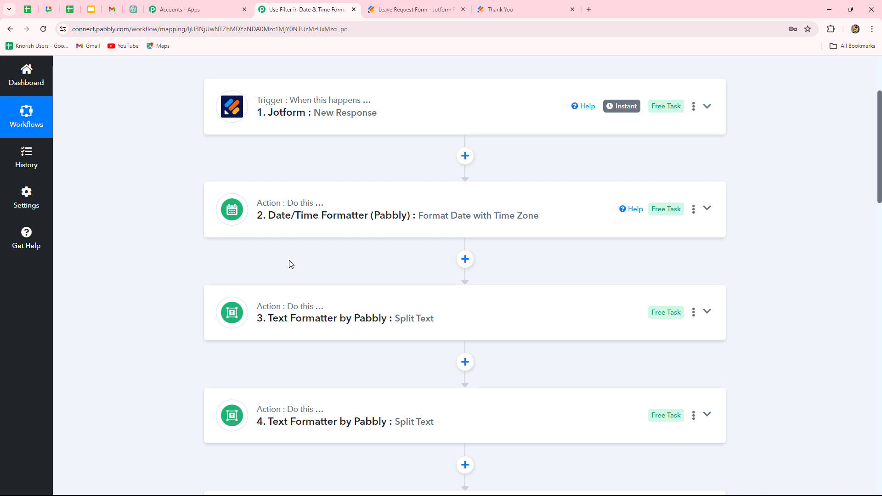
pyautogui.scroll(-8, 290, 263)
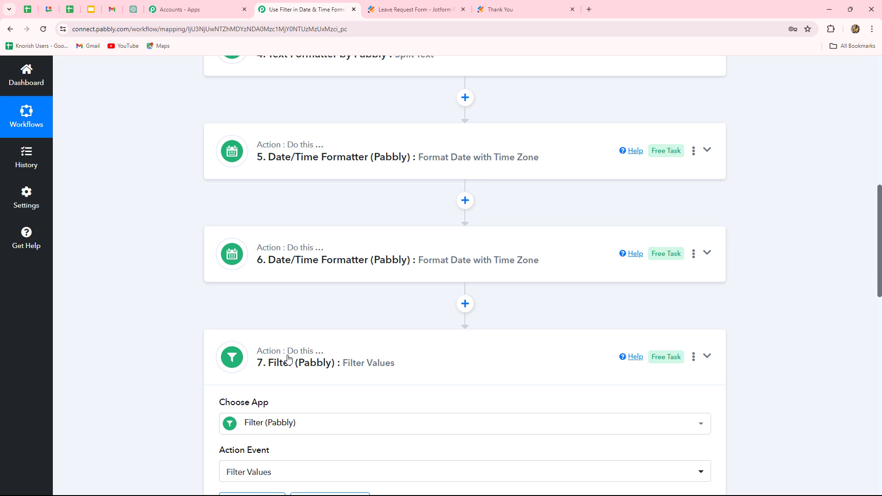
pyautogui.scroll(8, 300, 220)
pyautogui.scroll(2, 875, 283)
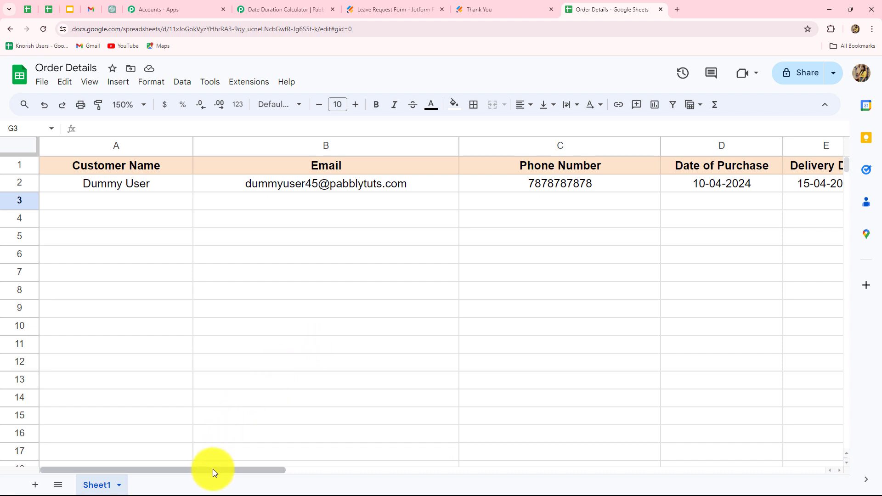
# Step: Examine the Order Details sheet's columns through Date of Purchase, Delivery Date and Feedback
pyautogui.moveTo(213, 470); pyautogui.dragTo(302, 468)
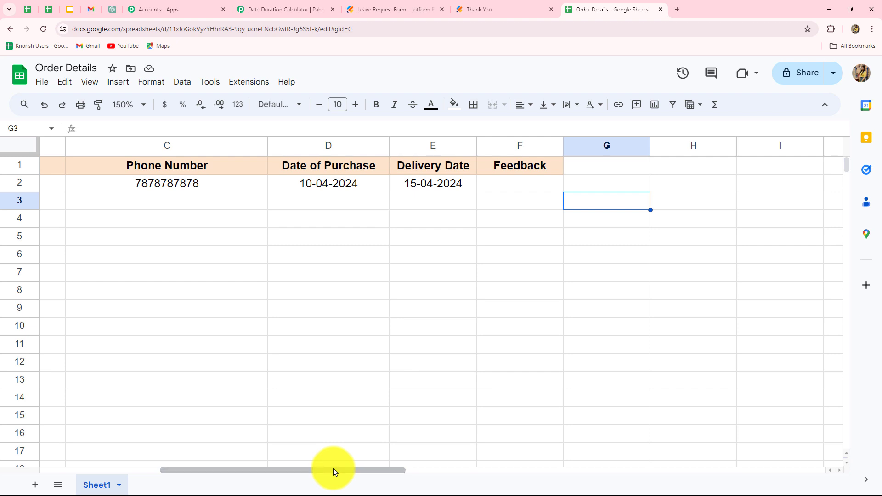
pyautogui.moveTo(333, 468)
pyautogui.mouseDown()
pyautogui.moveTo(168, 453)
pyautogui.moveTo(214, 456)
pyautogui.moveTo(212, 469)
pyautogui.moveTo(324, 475)
pyautogui.mouseUp()
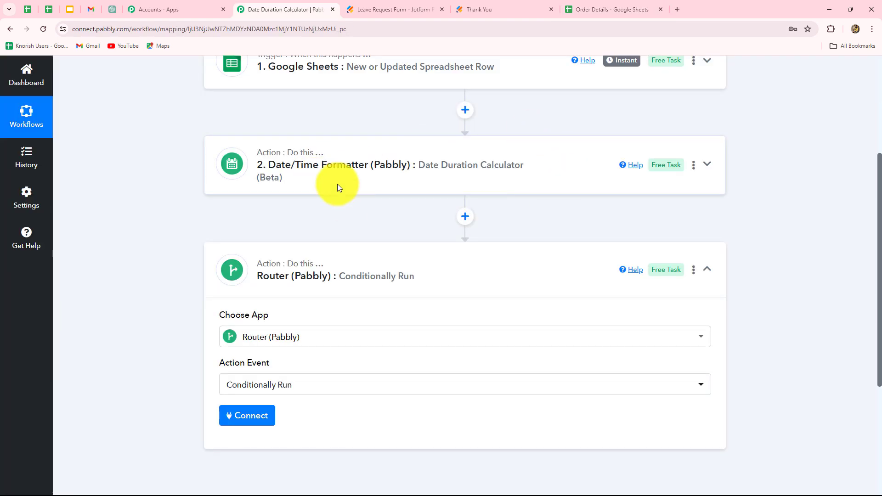
# Step: Open the Date Duration Calculator action in step 2 and review its From Format, mapped Date 1 and Date 2, and received response
pyautogui.click(372, 181)
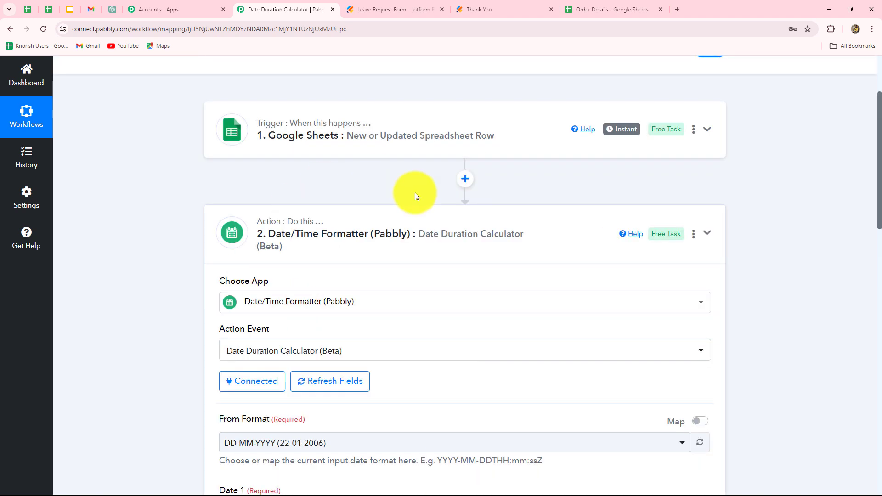
pyautogui.scroll(-2, 517, 363)
pyautogui.scroll(-10, 518, 364)
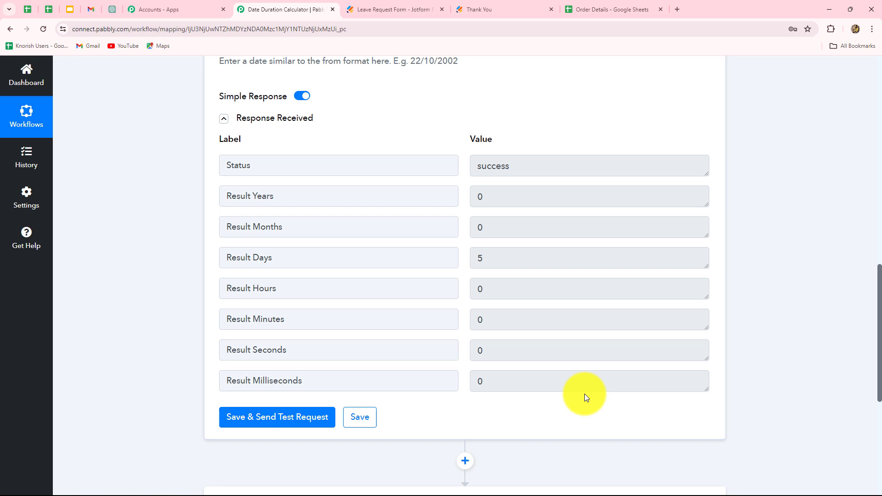
pyautogui.scroll(4, 232, 149)
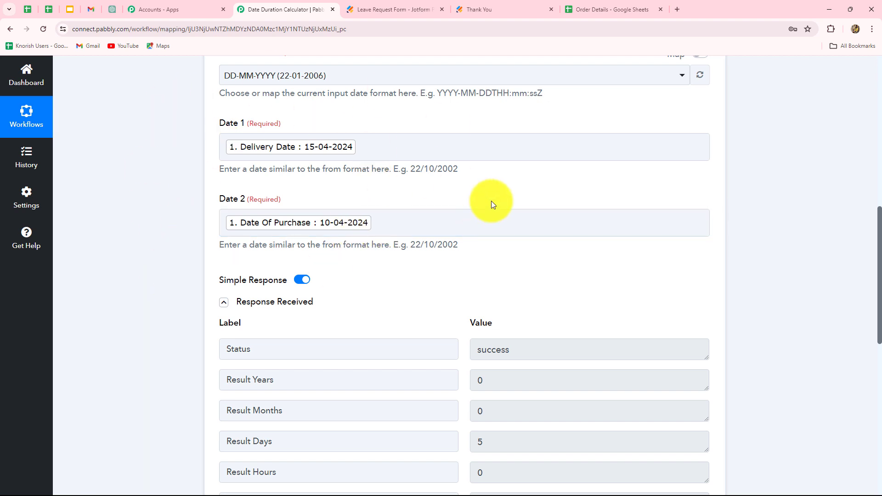
pyautogui.scroll(-3, 492, 200)
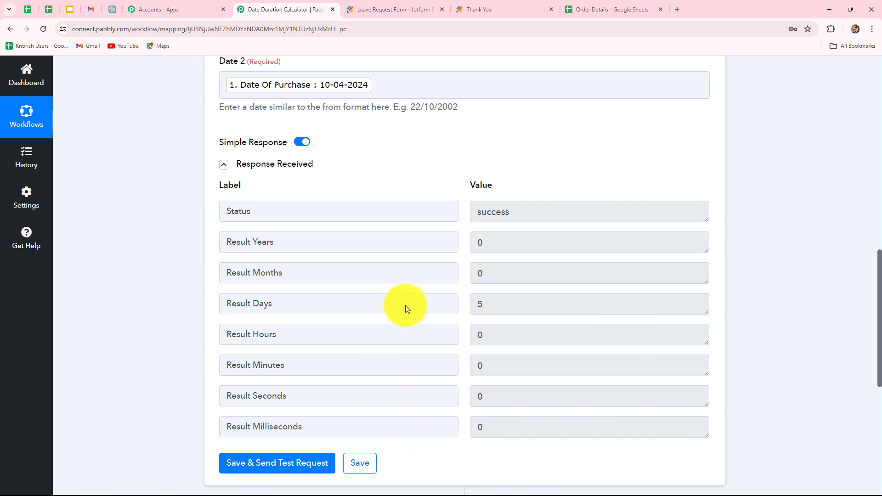
pyautogui.scroll(3, 252, 323)
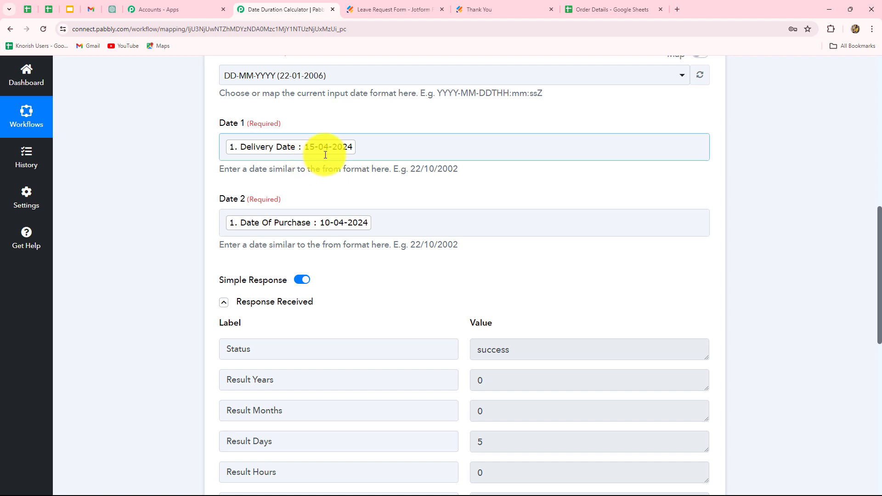
pyautogui.scroll(-4, 385, 171)
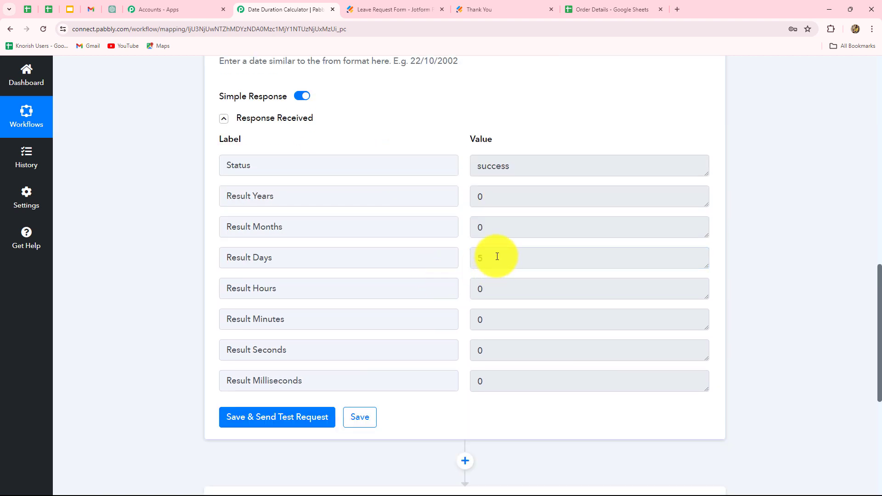
# Step: Highlight the Result Days value in the calculator's response and look over the step down to the Router action
pyautogui.moveTo(498, 256); pyautogui.dragTo(446, 262)
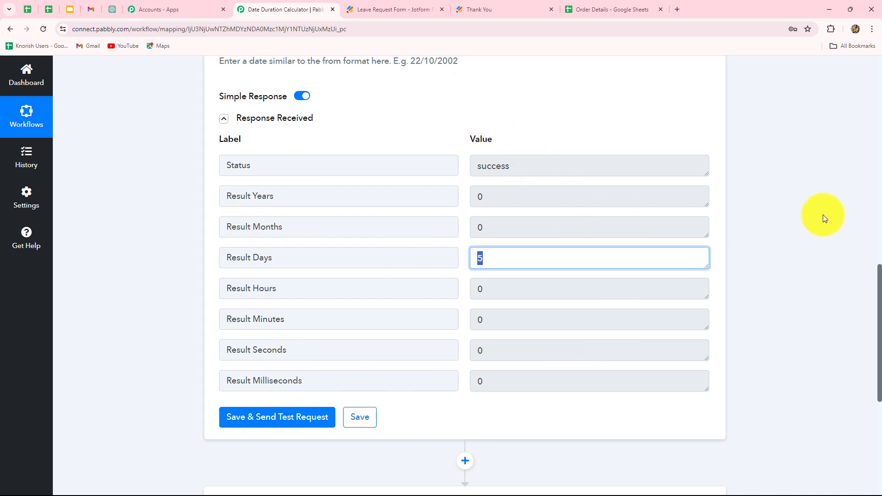
pyautogui.click(823, 214)
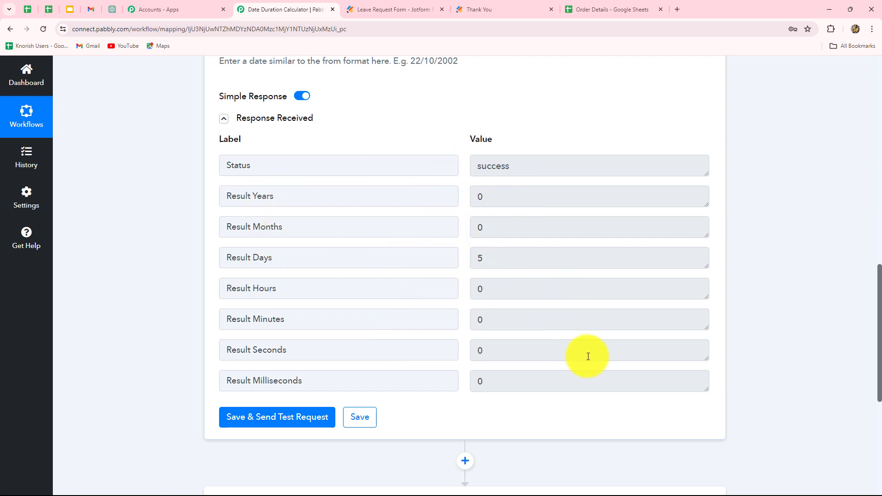
pyautogui.scroll(10, 869, 228)
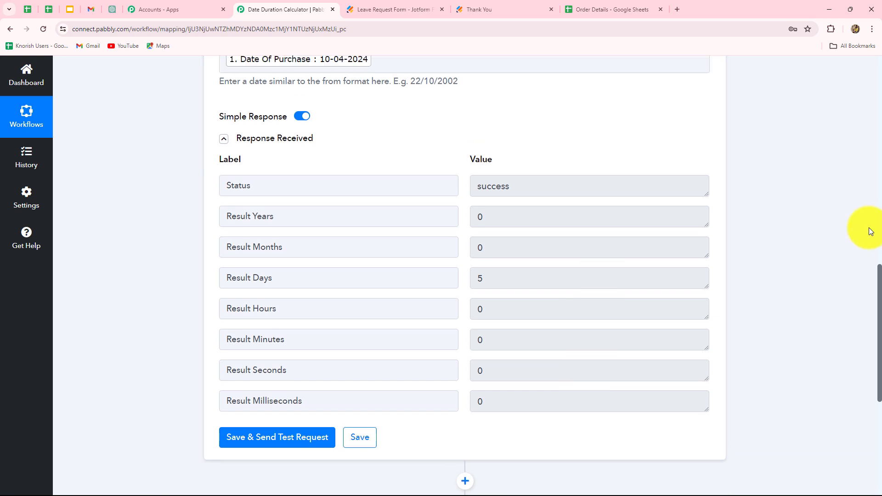
pyautogui.scroll(-10, 869, 234)
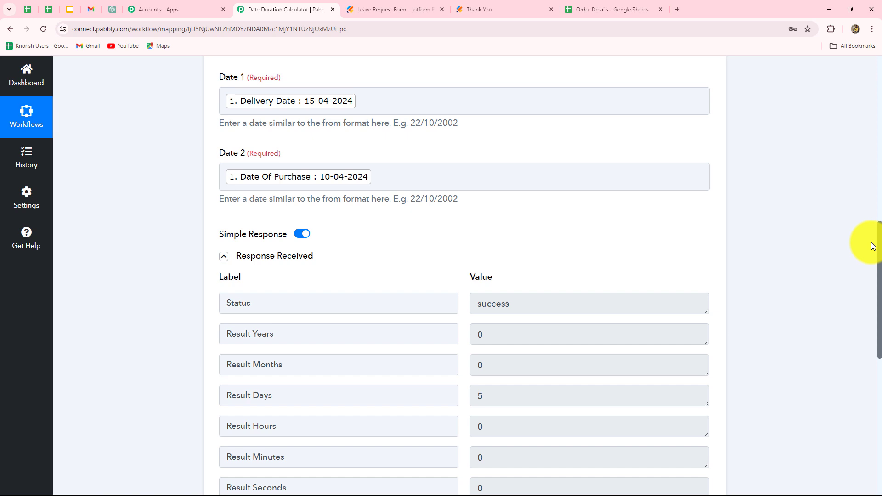
pyautogui.scroll(-10, 874, 246)
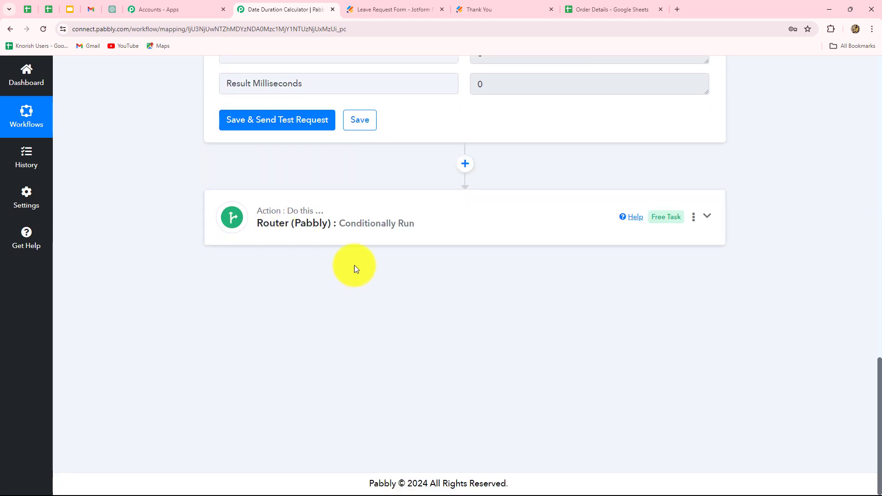
pyautogui.scroll(4, 357, 326)
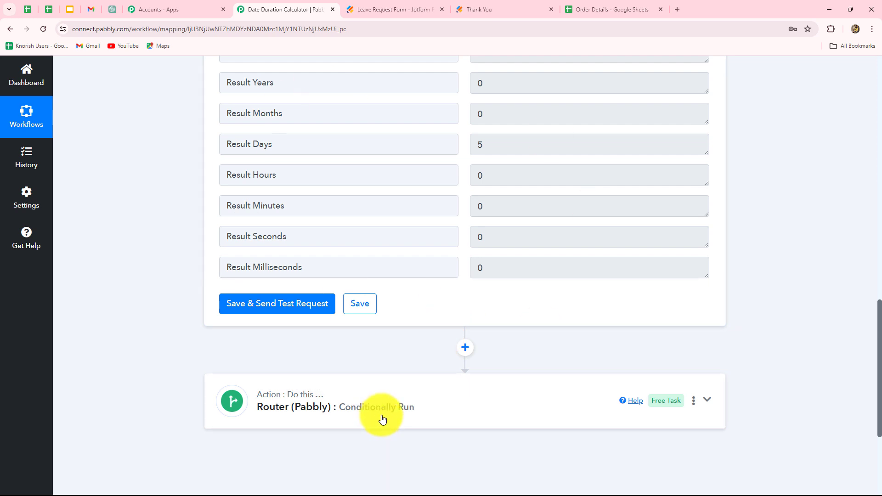
# Step: Switch to the Order Details sheet, select the first order's Feedback cell F2, and return to the Date Duration Calculator workflow
pyautogui.click(608, 10)
pyautogui.click(523, 188)
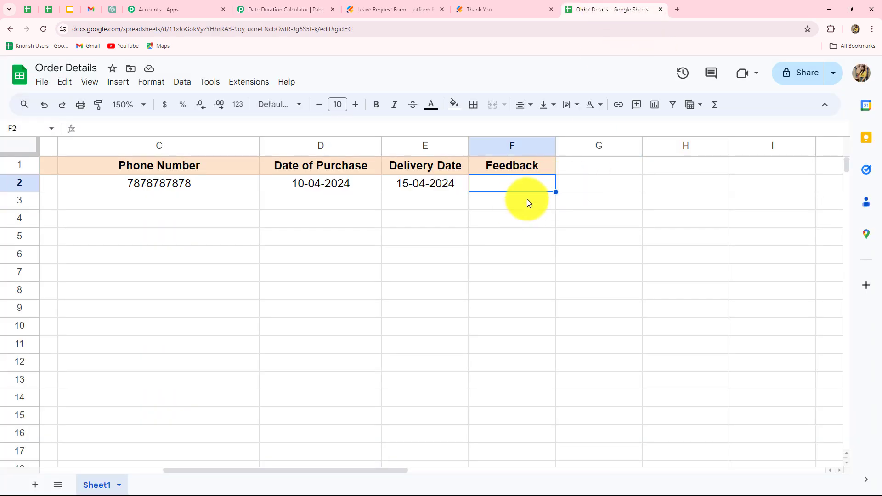
pyautogui.click(285, 10)
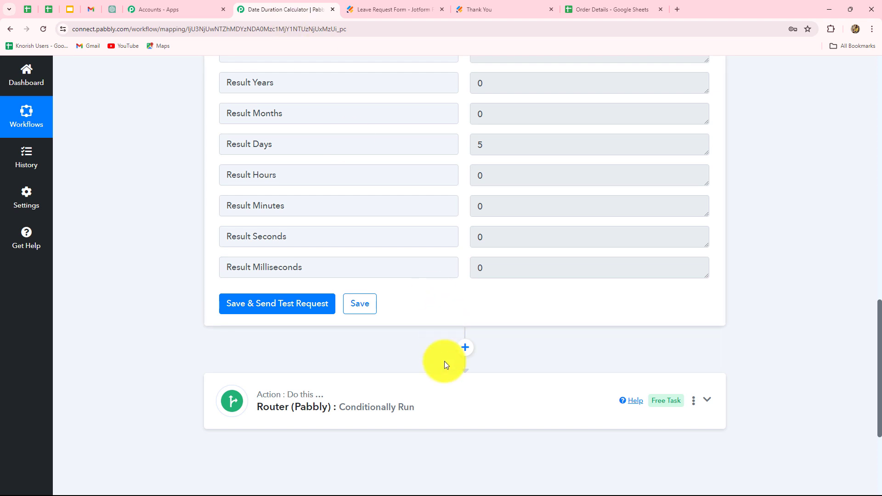
# Step: Open the Router action and connect it with the Conditionally Run event to bring up its routes
pyautogui.scroll(-3, 164, 192)
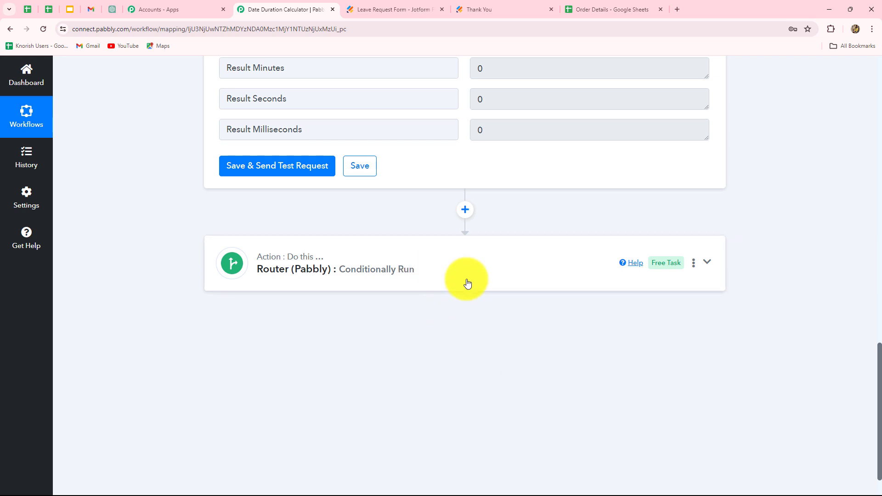
pyautogui.click(399, 282)
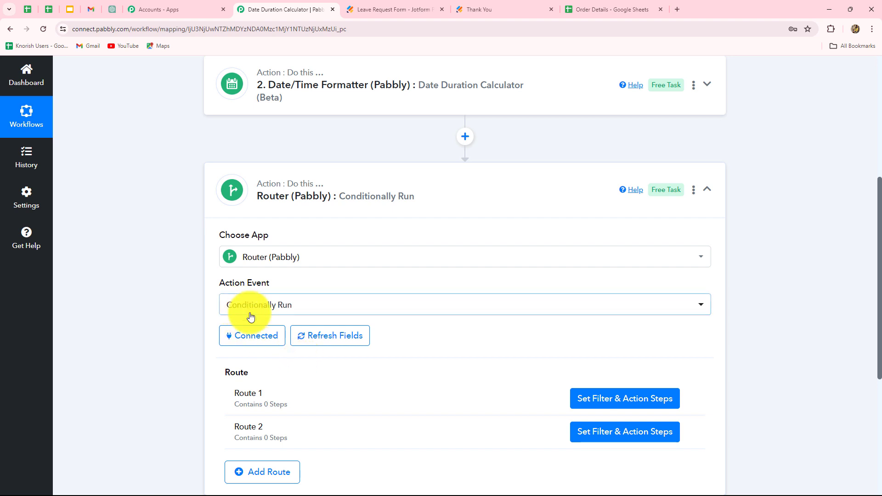
pyautogui.scroll(-3, 306, 389)
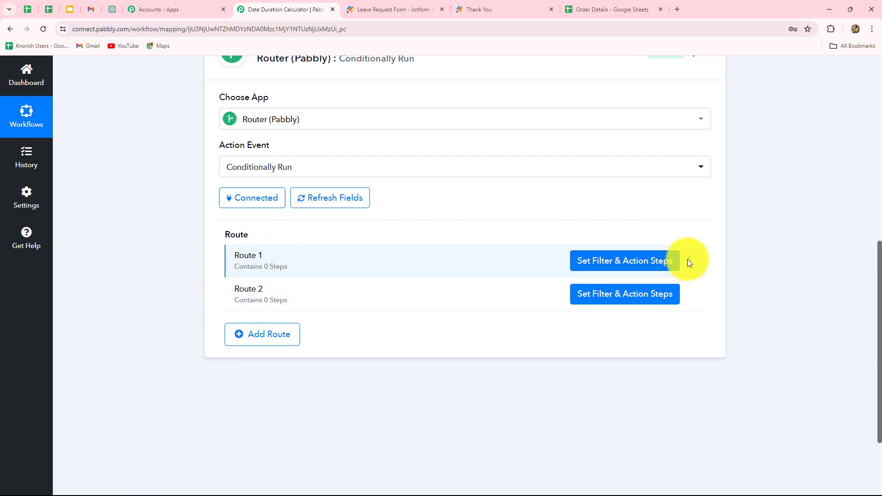
# Step: Rename Route 1 as "On Time Delivery"
pyautogui.click(688, 260)
pyautogui.click(626, 281)
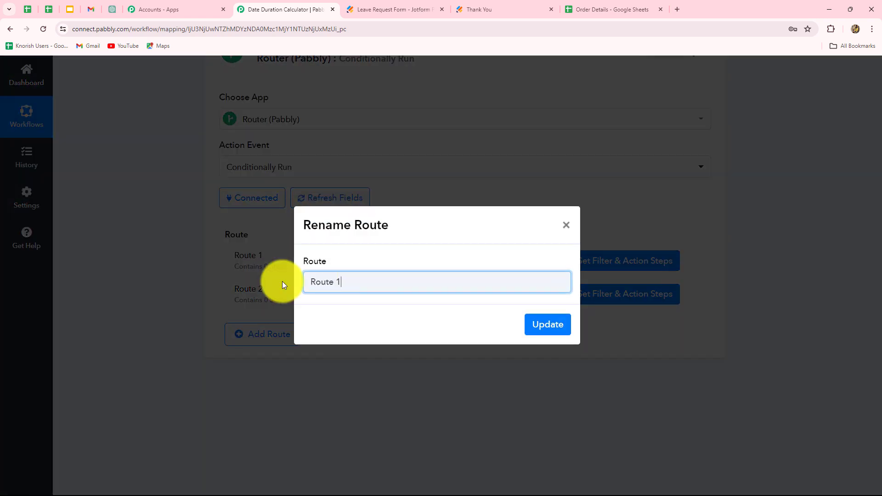
pyautogui.hotkey('ctrl', 'a')
pyautogui.press('BackSpace')
pyautogui.write('On Time Delivery')
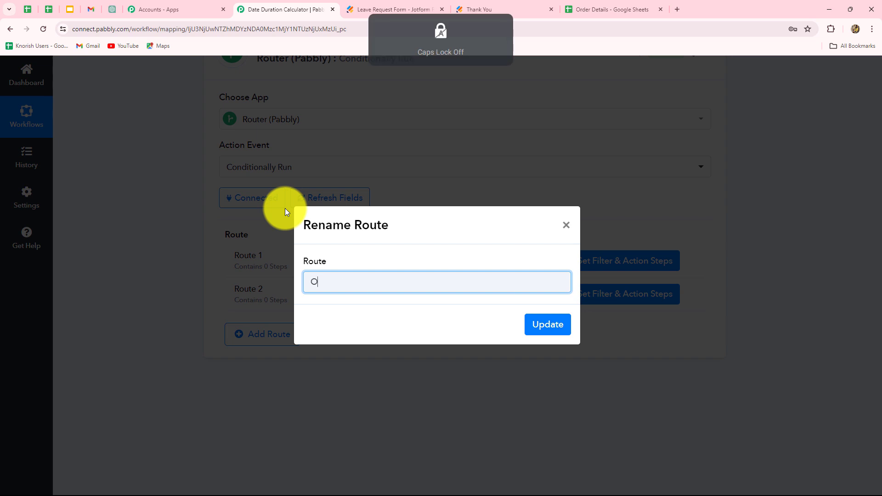
pyautogui.click(536, 328)
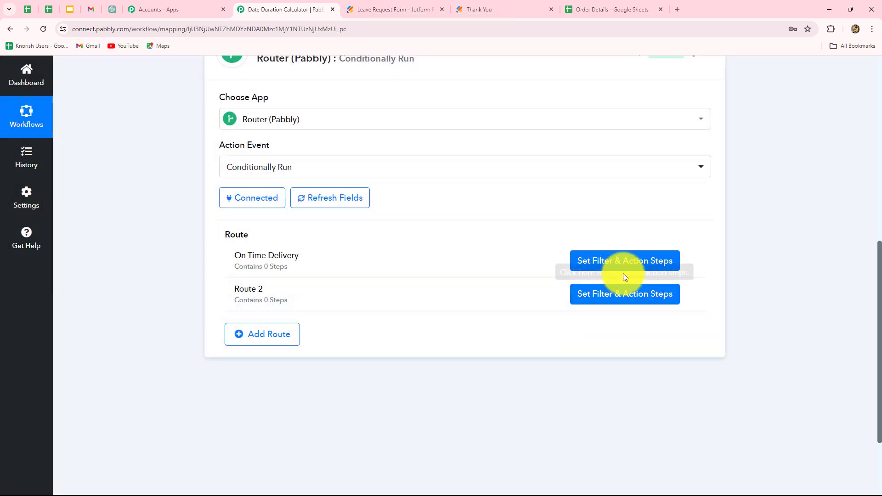
# Step: Open the On Time Delivery route's filter and base its first condition on Result Days from the Date Duration Calculator
pyautogui.click(623, 267)
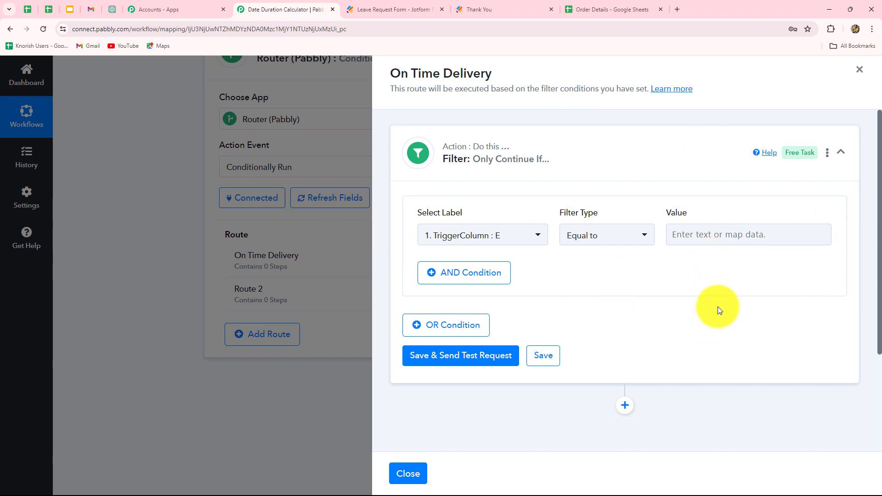
pyautogui.click(494, 241)
pyautogui.scroll(3, 512, 351)
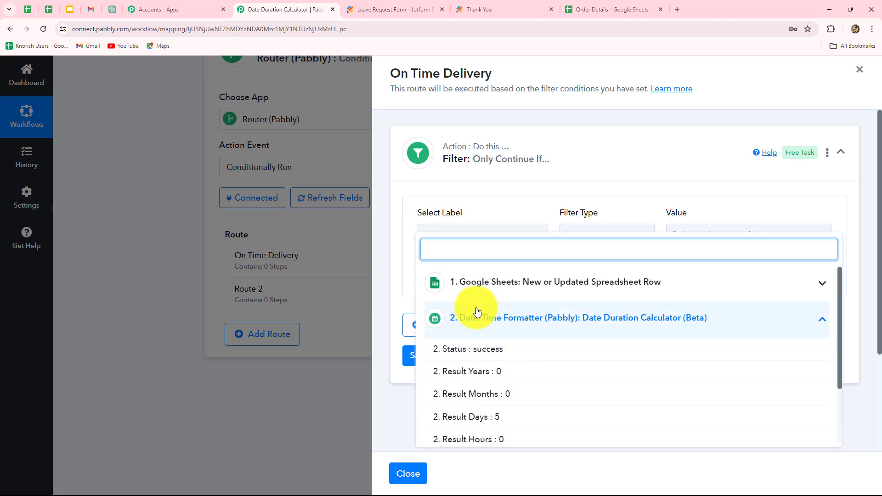
pyautogui.scroll(-2, 558, 380)
pyautogui.click(503, 339)
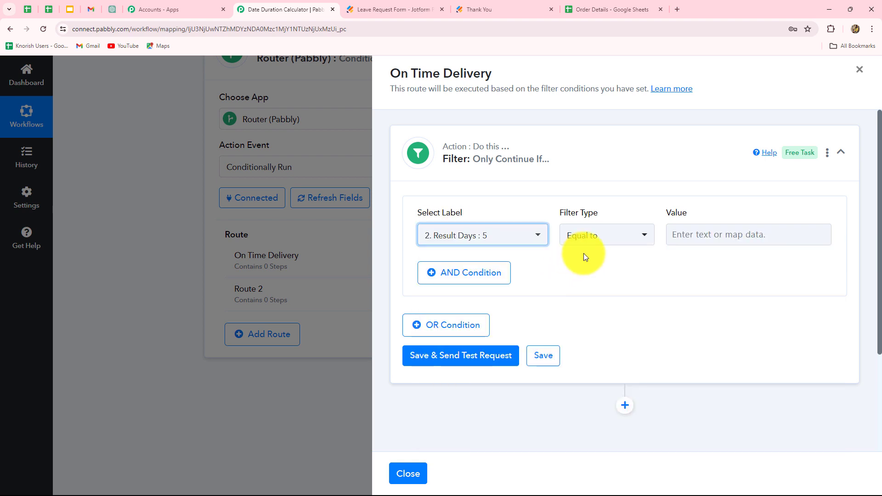
pyautogui.click(680, 235)
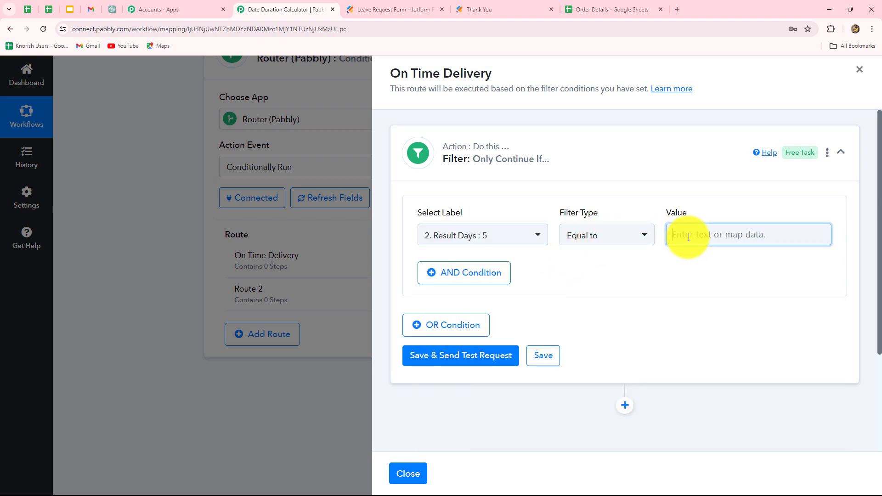
pyautogui.click(402, 287)
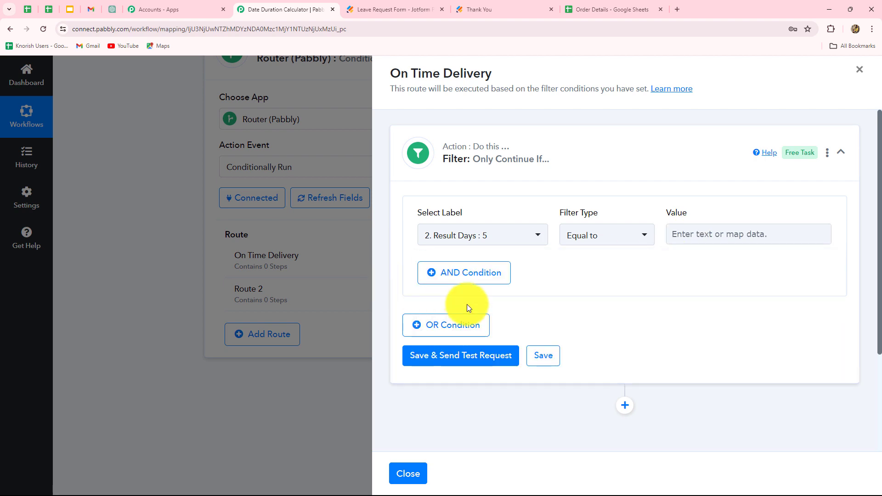
# Step: Add an OR condition that checks Result Days with the filter type Less than
pyautogui.click(449, 330)
pyautogui.click(508, 357)
pyautogui.scroll(-4, 502, 348)
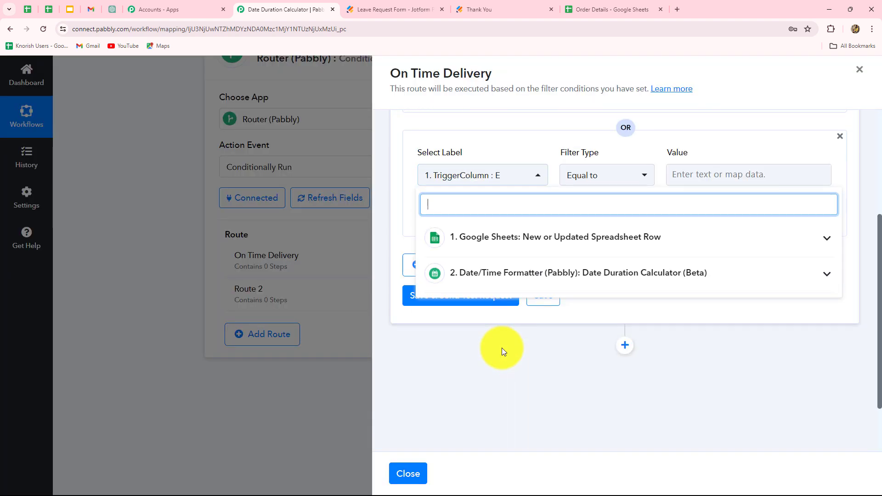
pyautogui.click(518, 281)
pyautogui.click(517, 371)
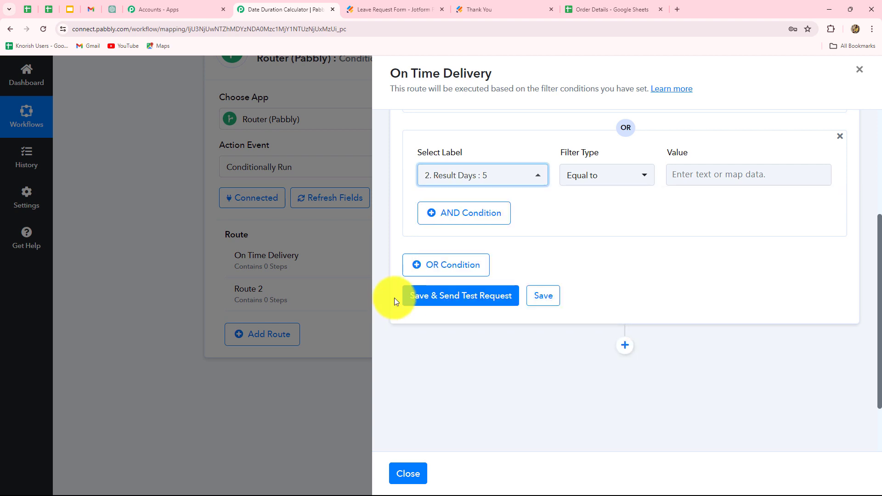
pyautogui.scroll(3, 520, 260)
pyautogui.click(598, 313)
pyautogui.scroll(-3, 600, 409)
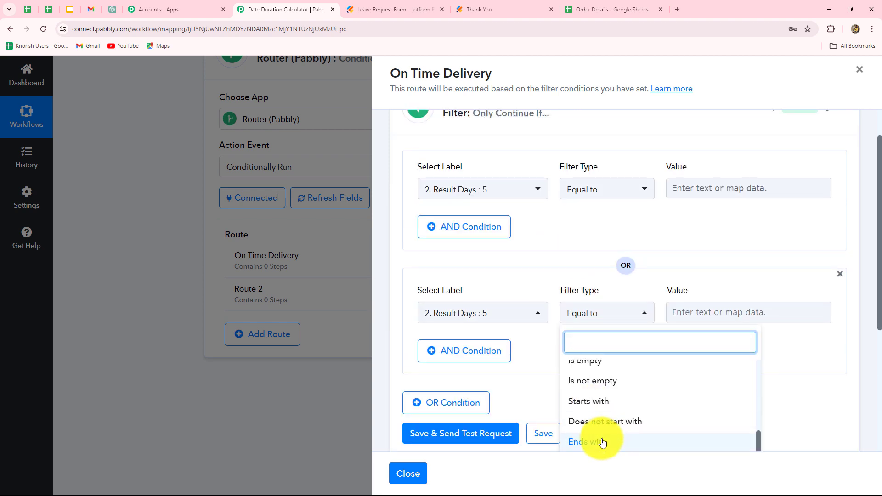
pyautogui.scroll(5, 602, 422)
pyautogui.scroll(-4, 524, 391)
pyautogui.click(585, 327)
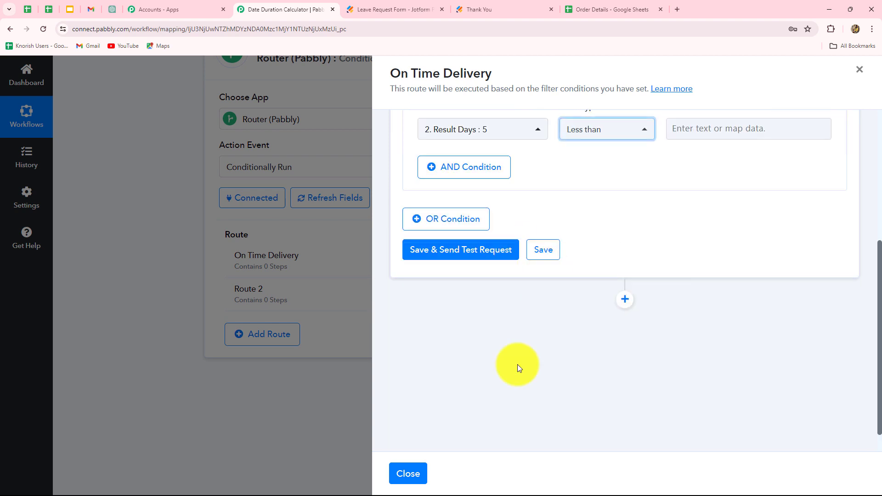
# Step: Set the comparison value to 5 in both the Equal to and the Less than conditions
pyautogui.scroll(4, 518, 368)
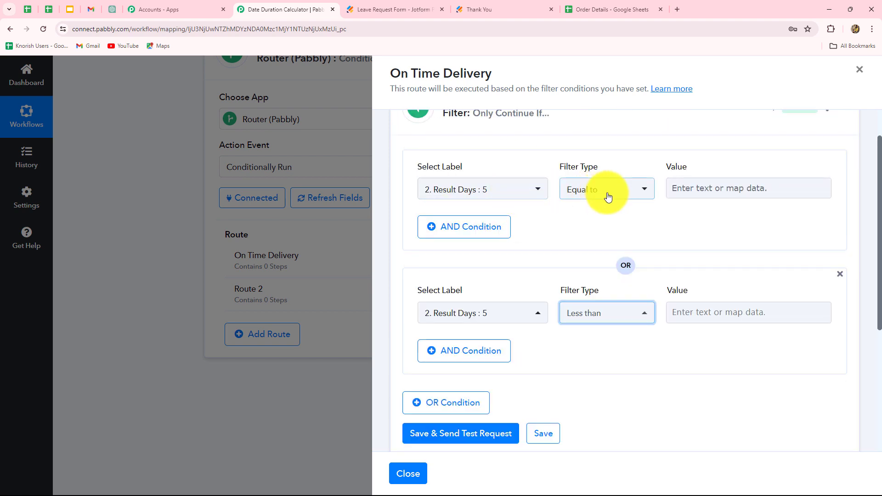
pyautogui.click(708, 188)
pyautogui.write('5')
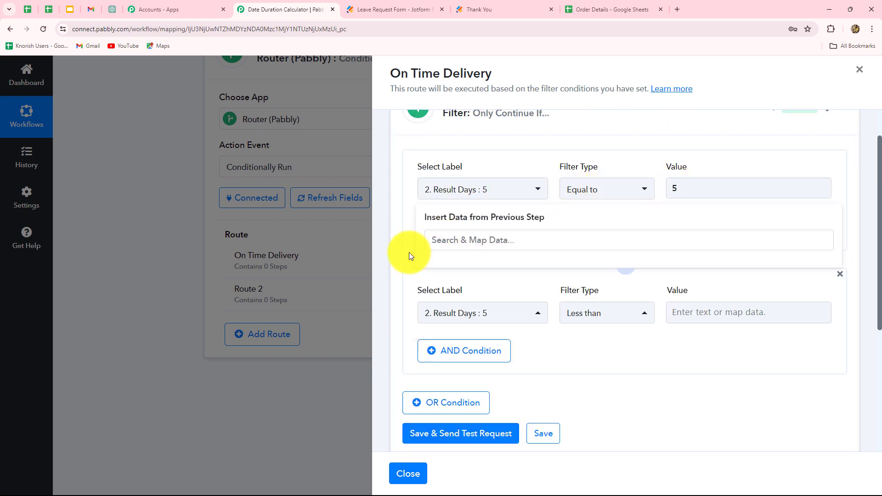
pyautogui.click(685, 314)
pyautogui.write('5')
pyautogui.click(404, 326)
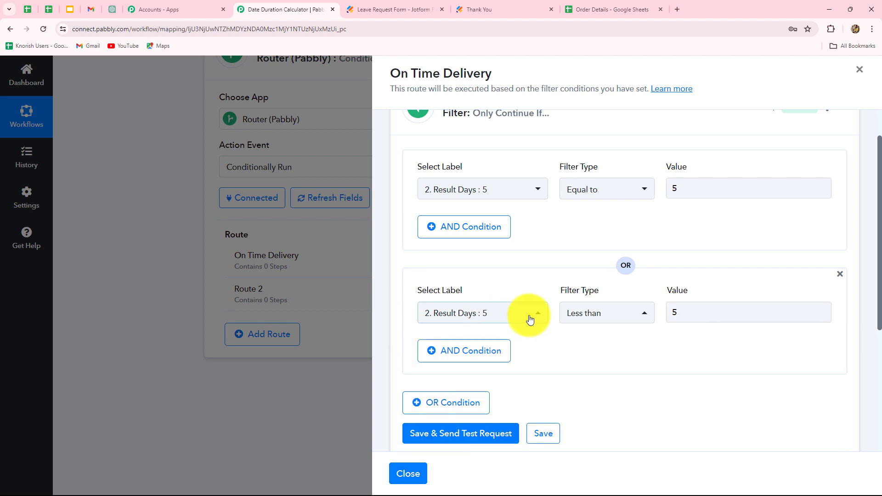
# Step: Save the On Time Delivery filter with a test request and review its conditions and response
pyautogui.scroll(-4, 531, 320)
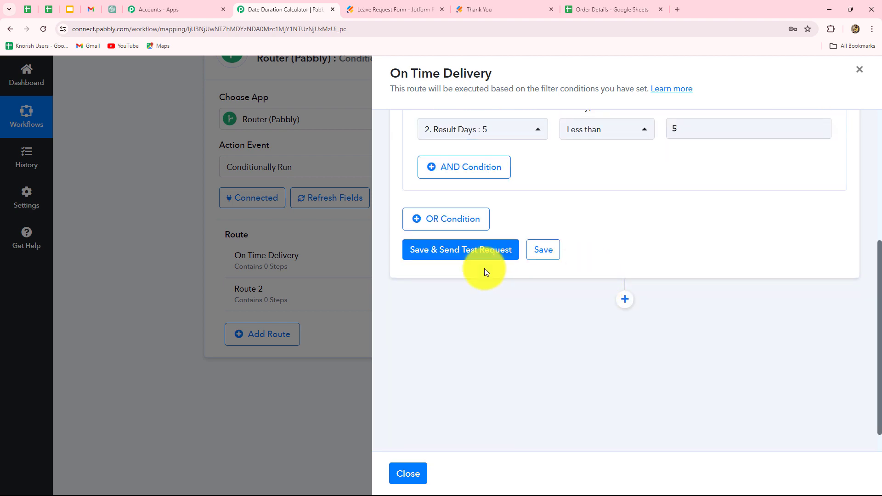
pyautogui.click(474, 250)
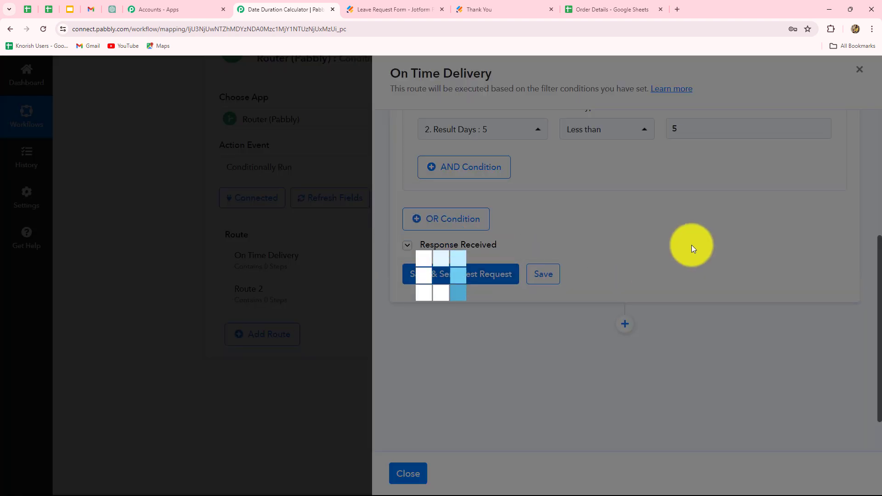
pyautogui.scroll(4, 724, 355)
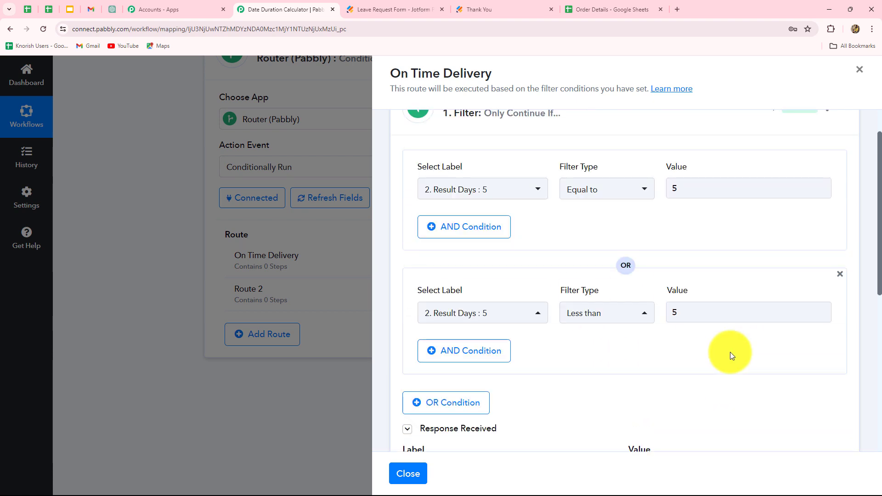
pyautogui.scroll(-6, 745, 374)
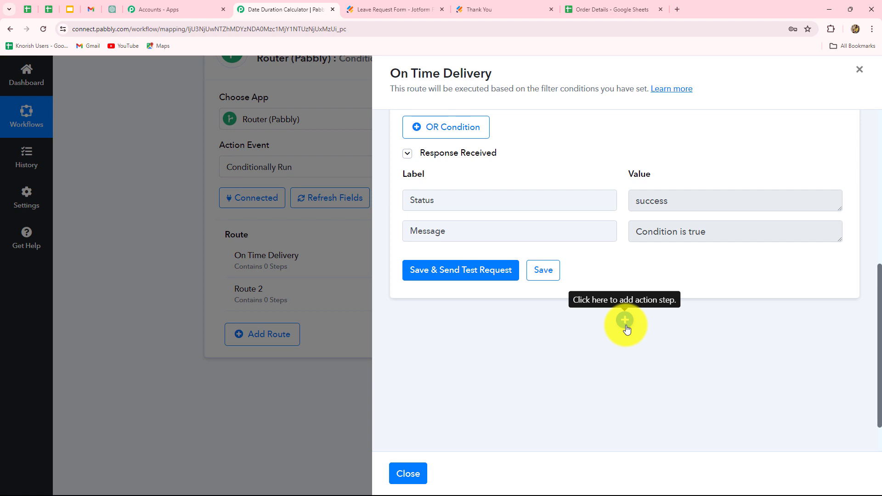
# Step: Check the Feedback column in the Order Details sheet, and add a Google Sheets action after the route's filter
pyautogui.click(577, 9)
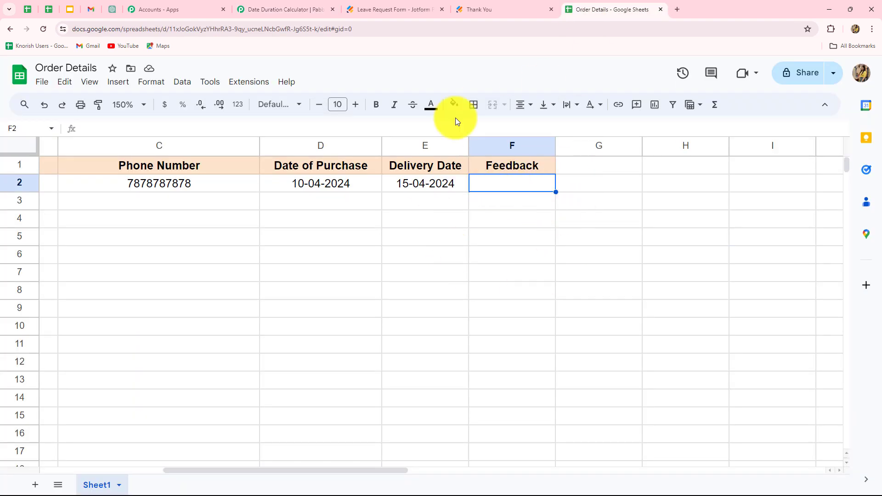
pyautogui.click(323, 9)
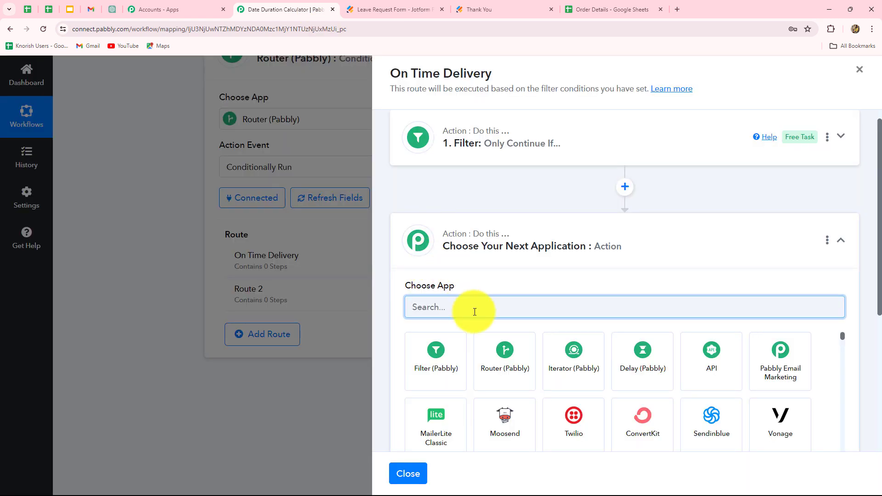
pyautogui.press('capslock')
pyautogui.write('U')
pyautogui.press('BackSpace')
pyautogui.write('G')
pyautogui.press('capslock')
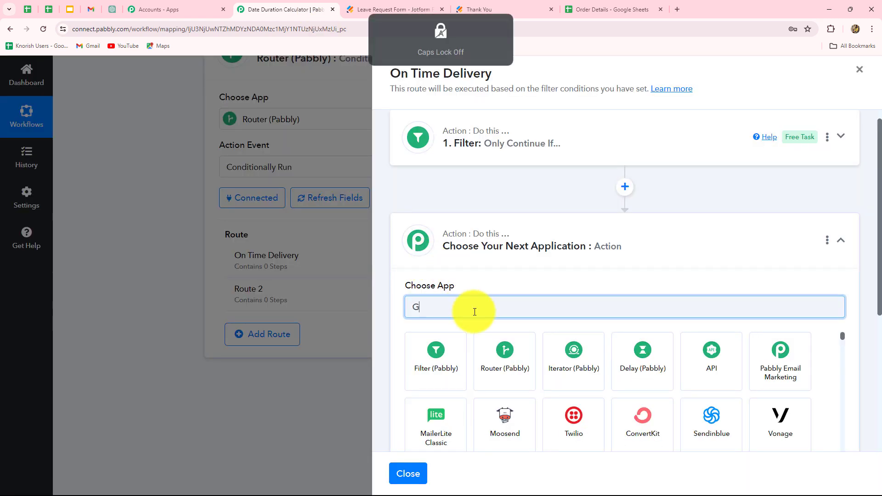
pyautogui.write('oogl')
pyautogui.click(486, 360)
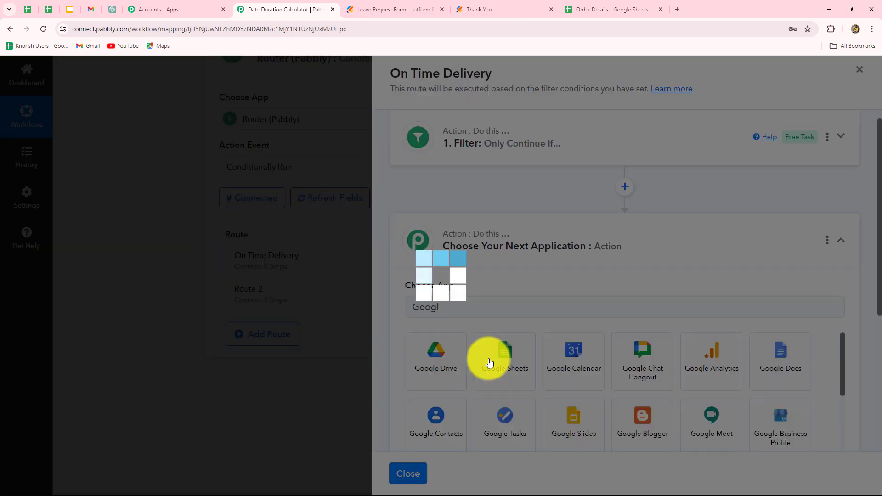
# Step: Set the Google Sheets action event to Update Cell Value and connect it through the existing Google Sheets connection
pyautogui.click(465, 214)
pyautogui.scroll(-6, 465, 367)
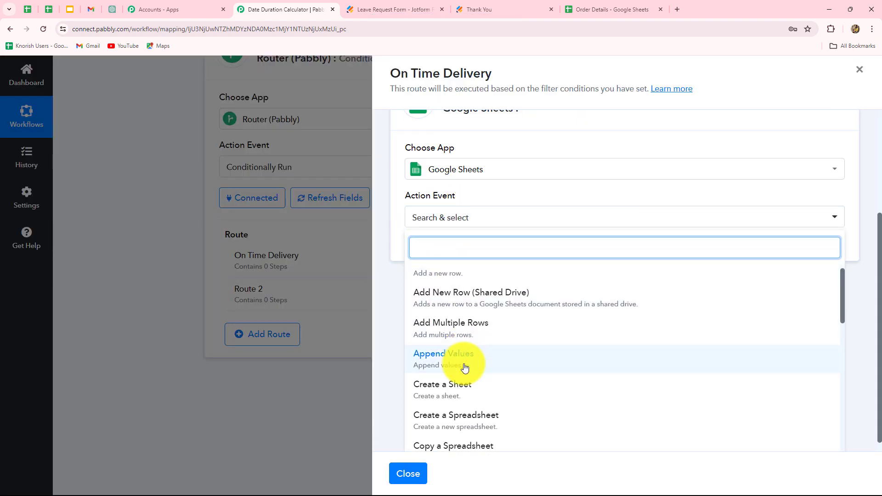
pyautogui.scroll(-3, 464, 364)
pyautogui.click(461, 220)
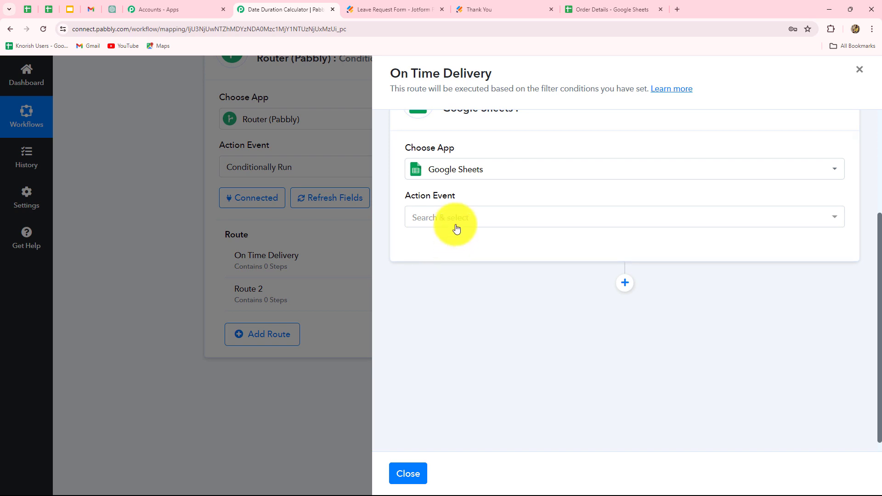
pyautogui.click(455, 220)
pyautogui.click(437, 249)
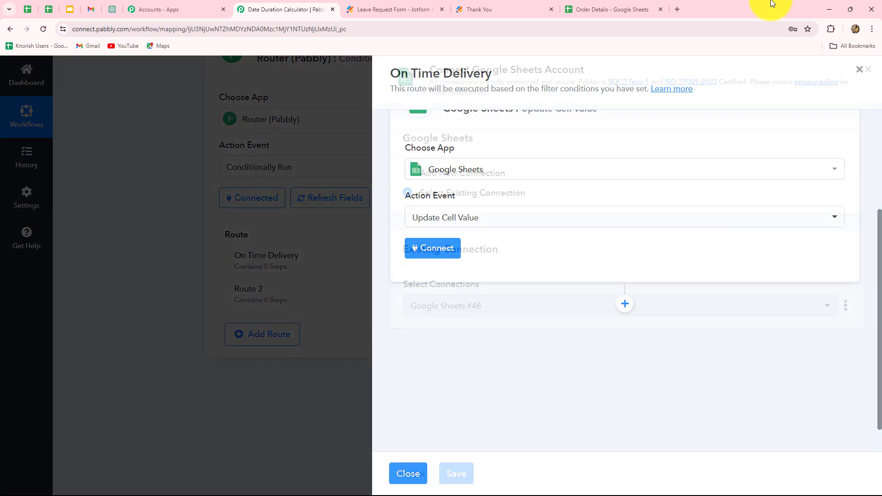
pyautogui.click(454, 474)
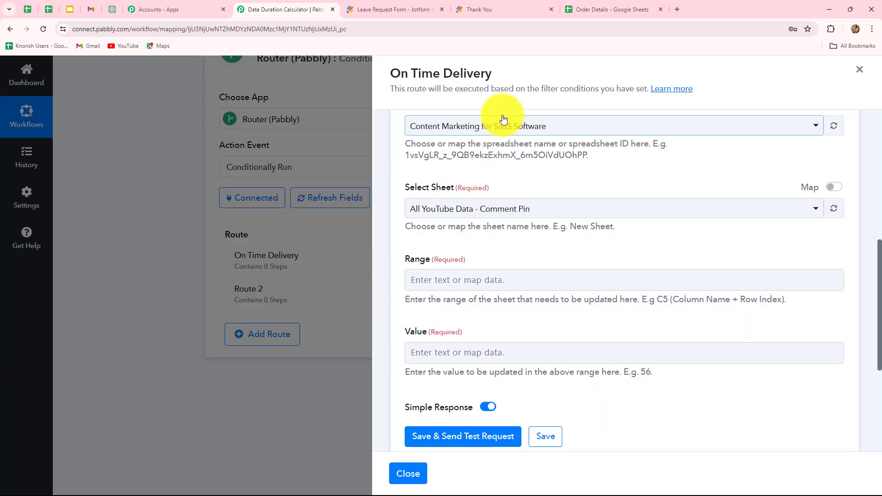
# Step: Choose Order Details as the spreadsheet to update and check the Feedback column's letter in that sheet
pyautogui.click(504, 123)
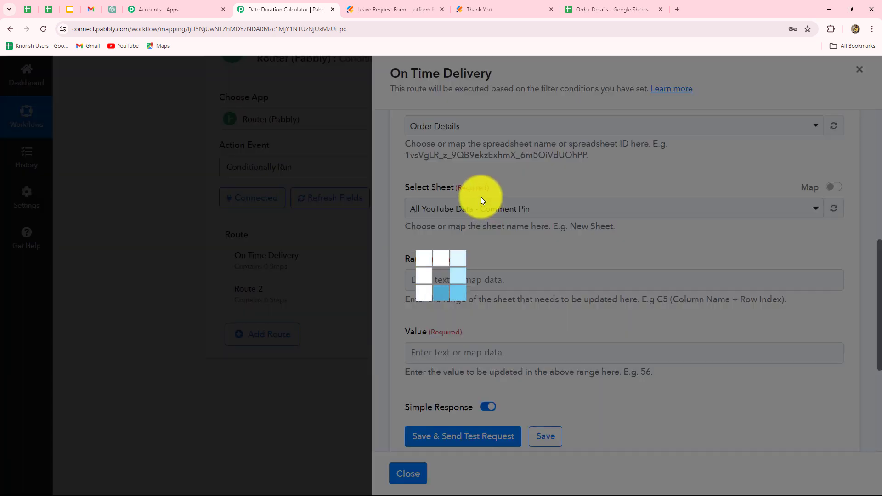
pyautogui.scroll(-3, 435, 256)
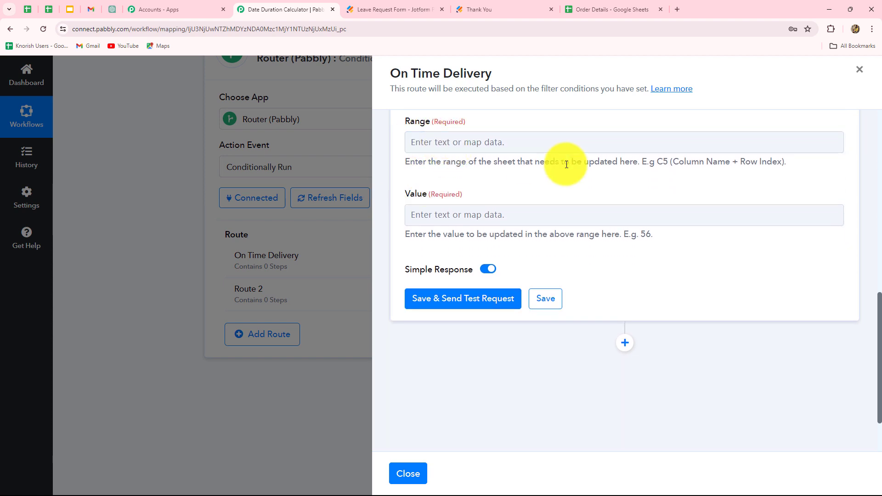
pyautogui.click(601, 5)
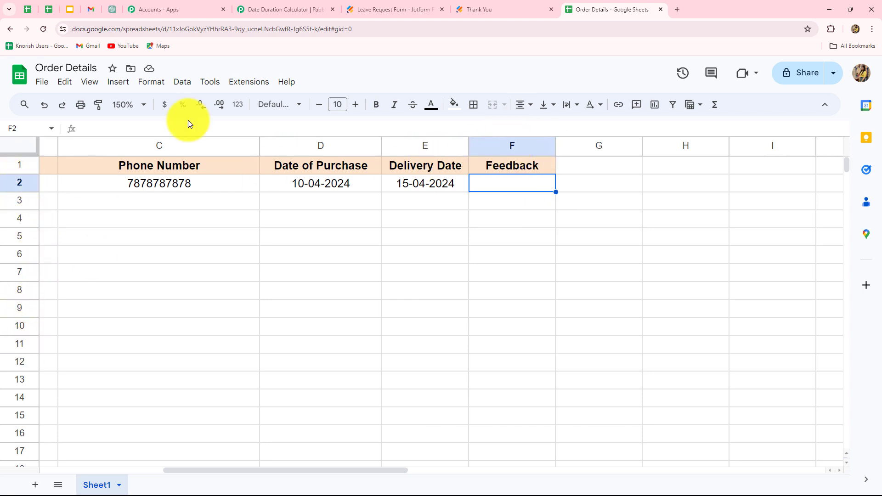
pyautogui.click(286, 10)
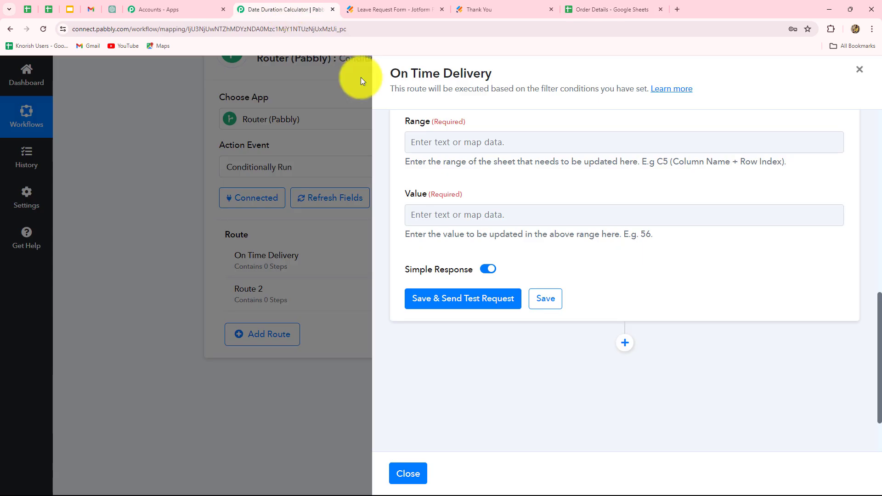
# Step: Set the update range to F followed by the RowIndex mapped from the Google Sheets trigger
pyautogui.click(448, 142)
pyautogui.press('capslock')
pyautogui.write('F')
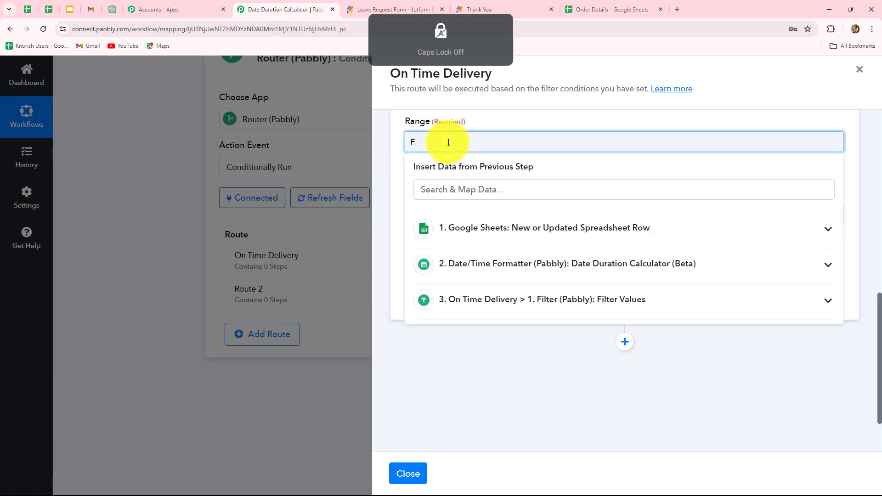
pyautogui.click(397, 165)
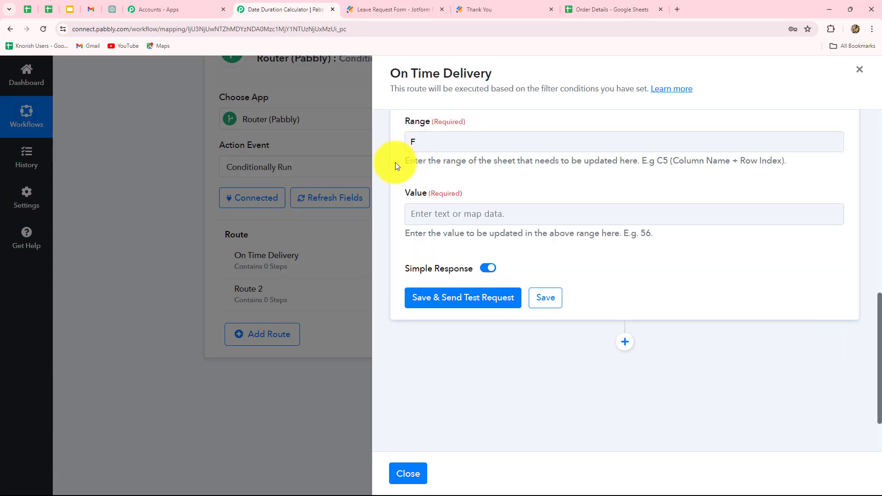
pyautogui.click(420, 145)
pyautogui.click(454, 248)
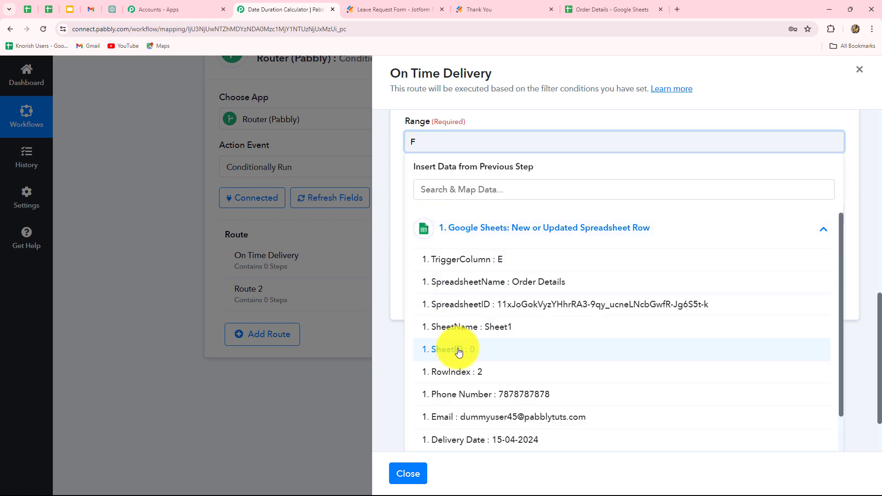
pyautogui.click(480, 370)
pyautogui.click(477, 186)
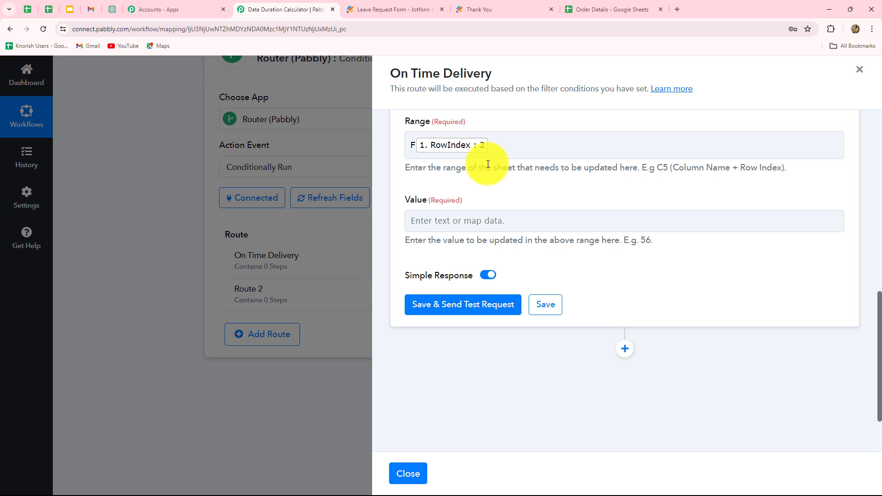
# Step: Set the cell value to "On-Time Delivery" and save the action with a test request
pyautogui.click(466, 221)
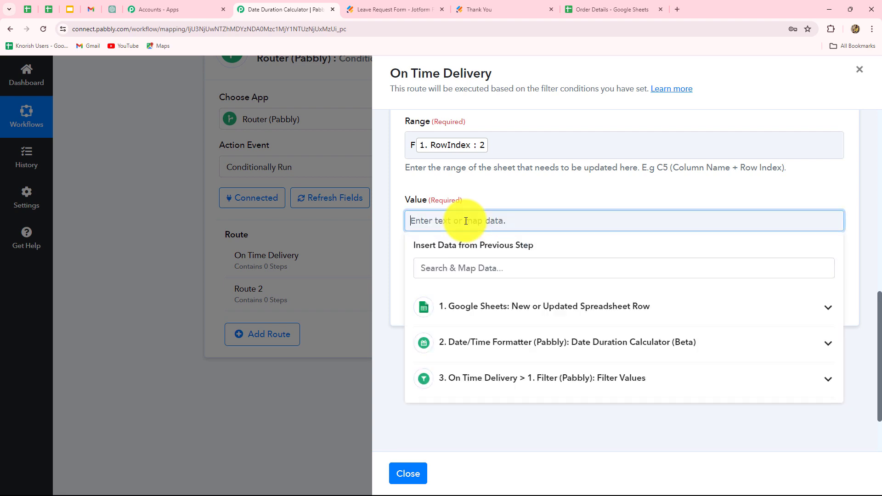
pyautogui.write('On-Time Delivery')
pyautogui.click(475, 193)
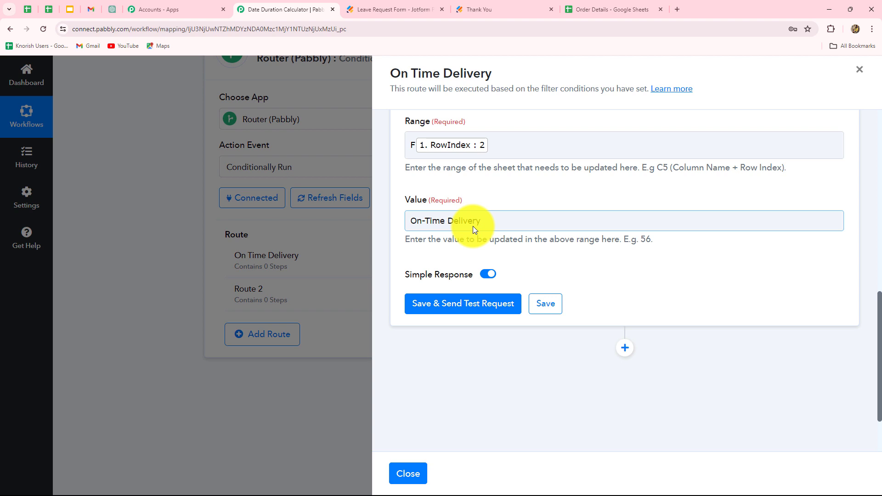
pyautogui.click(465, 308)
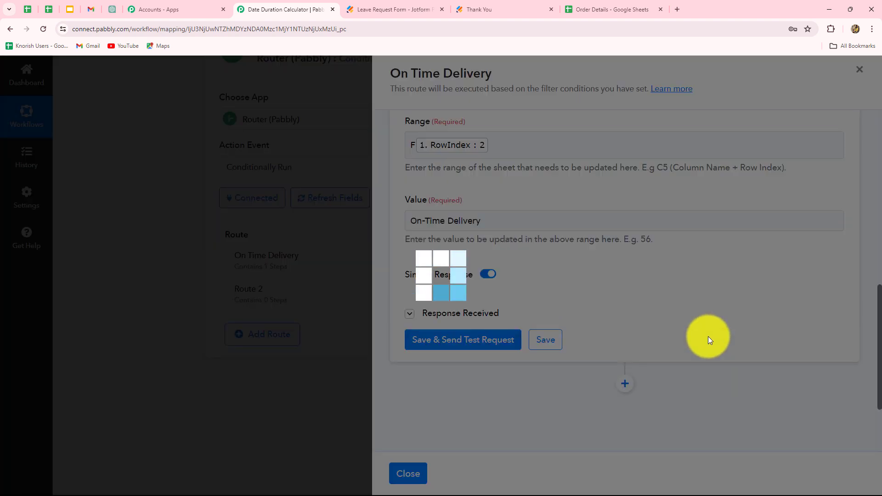
# Step: Check the test response and the updated cell in the Order Details sheet, and widen the Feedback column to fit its text
pyautogui.scroll(-4, 677, 347)
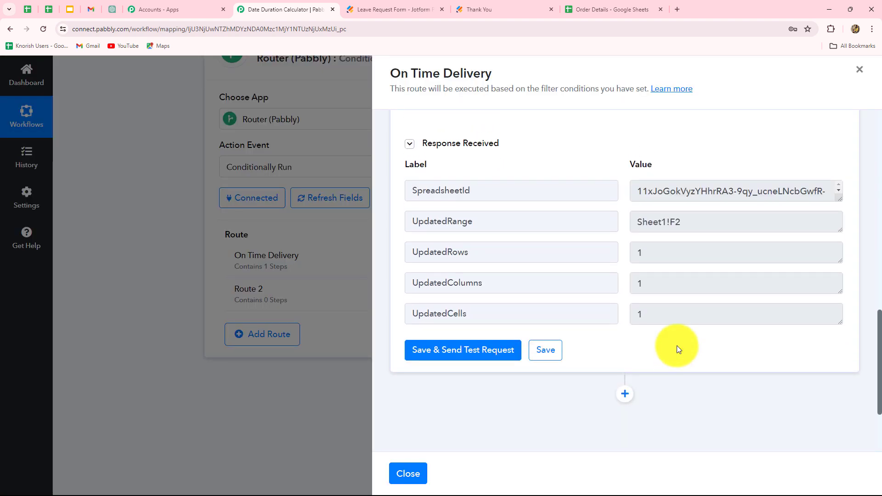
pyautogui.click(580, 8)
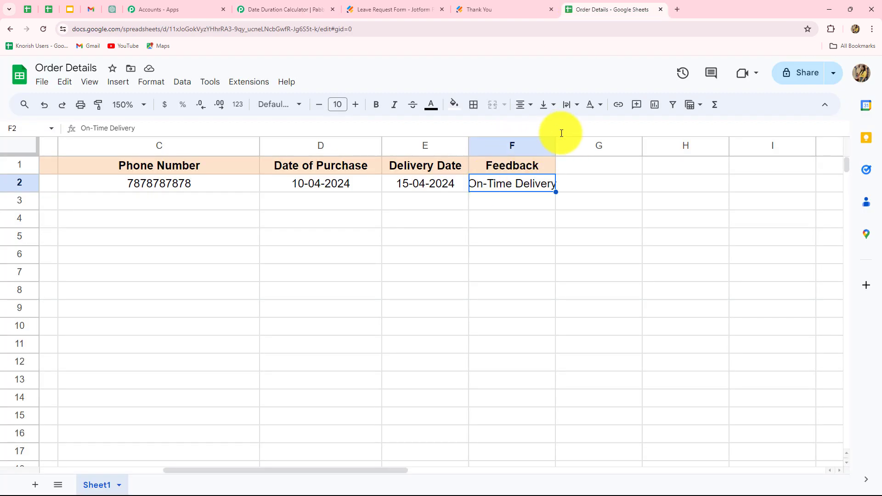
pyautogui.moveTo(556, 142); pyautogui.dragTo(588, 169)
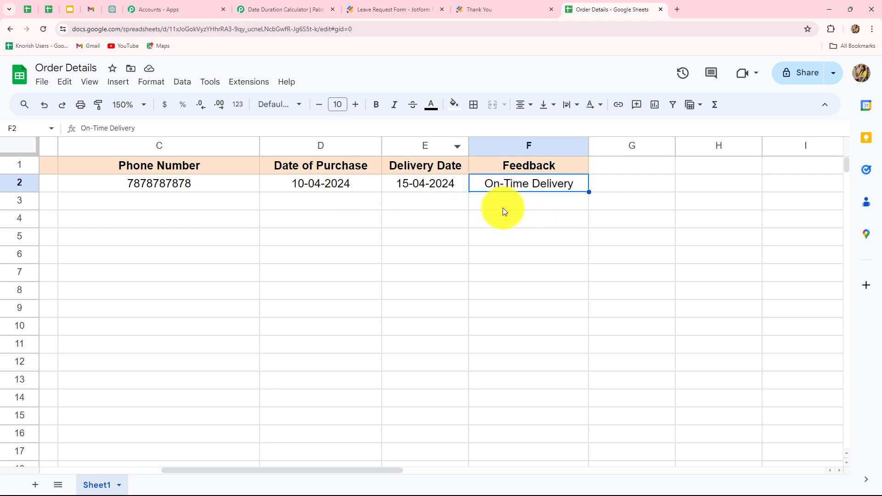
# Step: Close the On Time Delivery route in the Date Duration Calculator workflow and review the workflow from the Google Sheets trigger to the router's routes
pyautogui.click(305, 9)
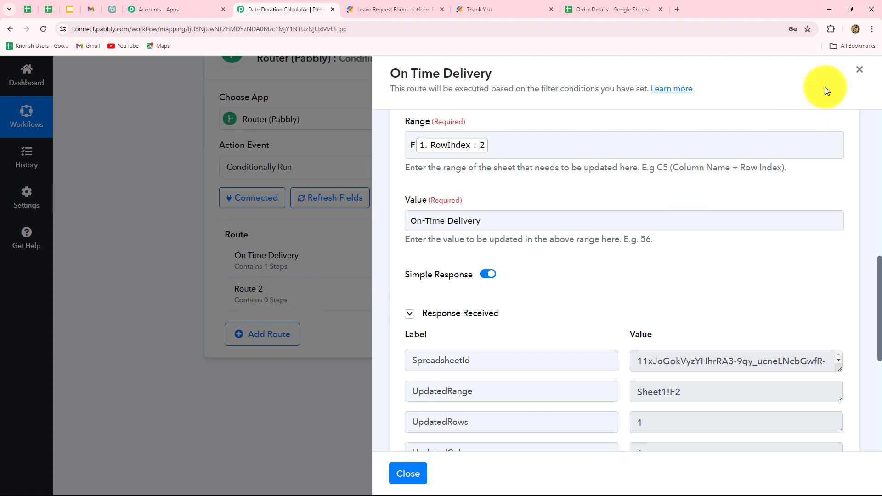
pyautogui.click(860, 70)
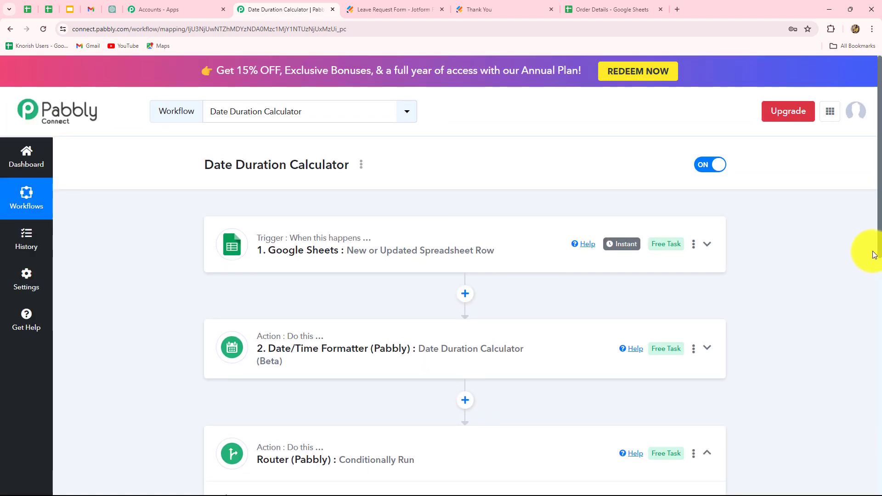
pyautogui.scroll(-4, 871, 255)
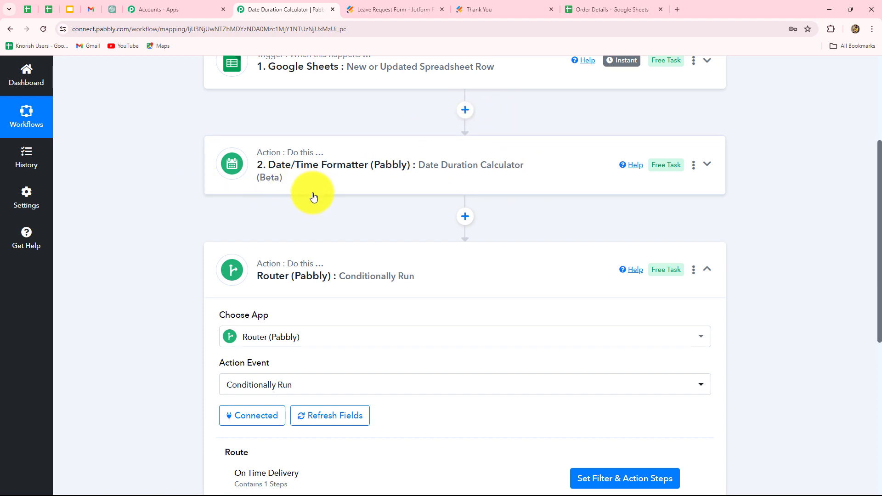
pyautogui.scroll(4, 311, 191)
pyautogui.scroll(-3, 311, 236)
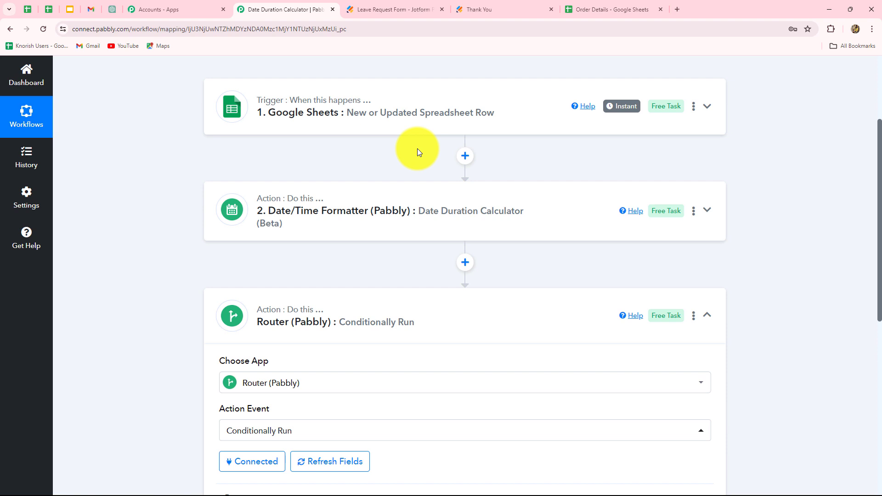
pyautogui.scroll(-4, 415, 333)
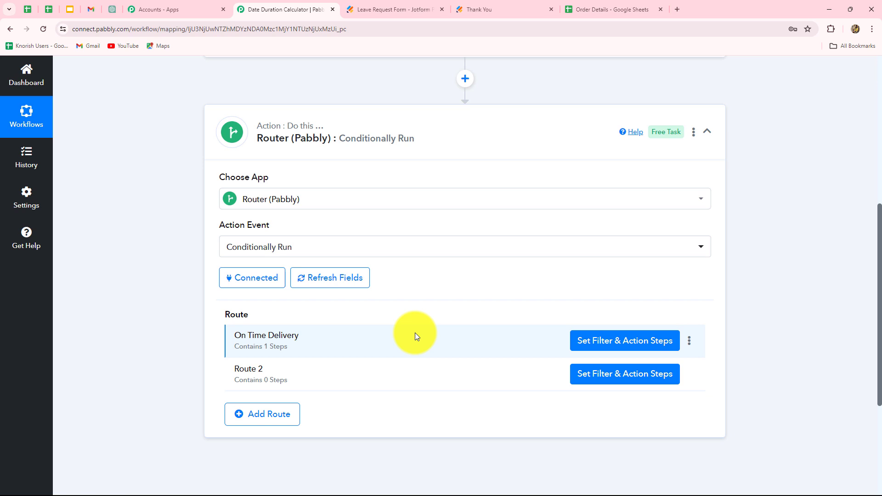
pyautogui.scroll(7, 394, 300)
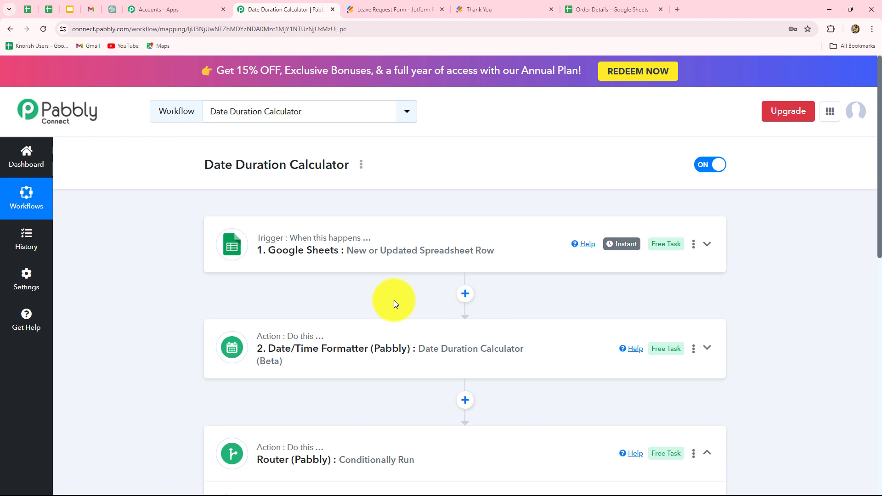
pyautogui.scroll(-4, 393, 303)
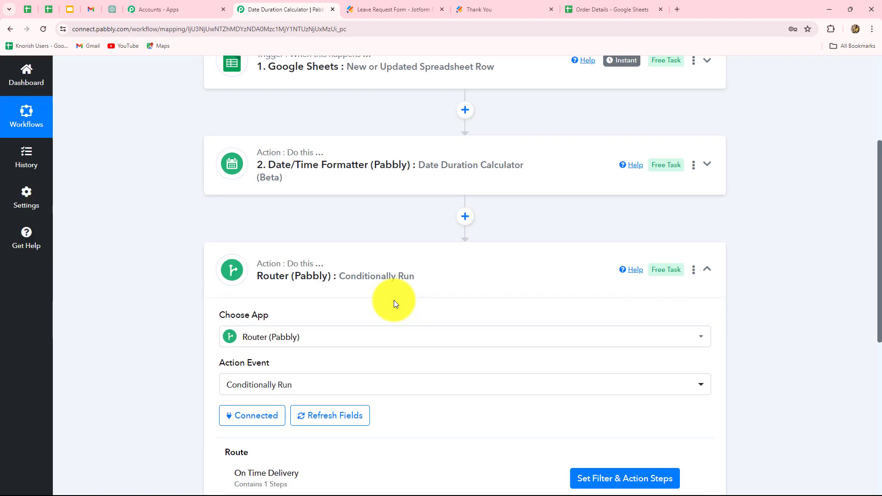